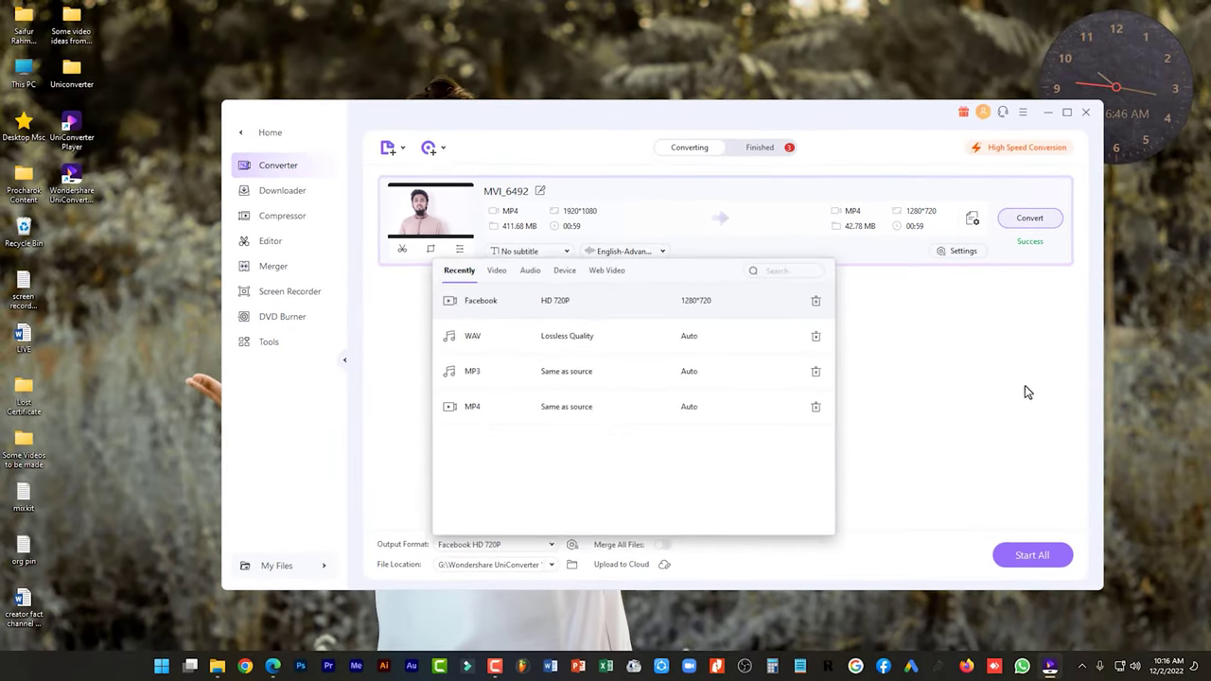
{"action": "left_click", "coordinate": [593, 204]}
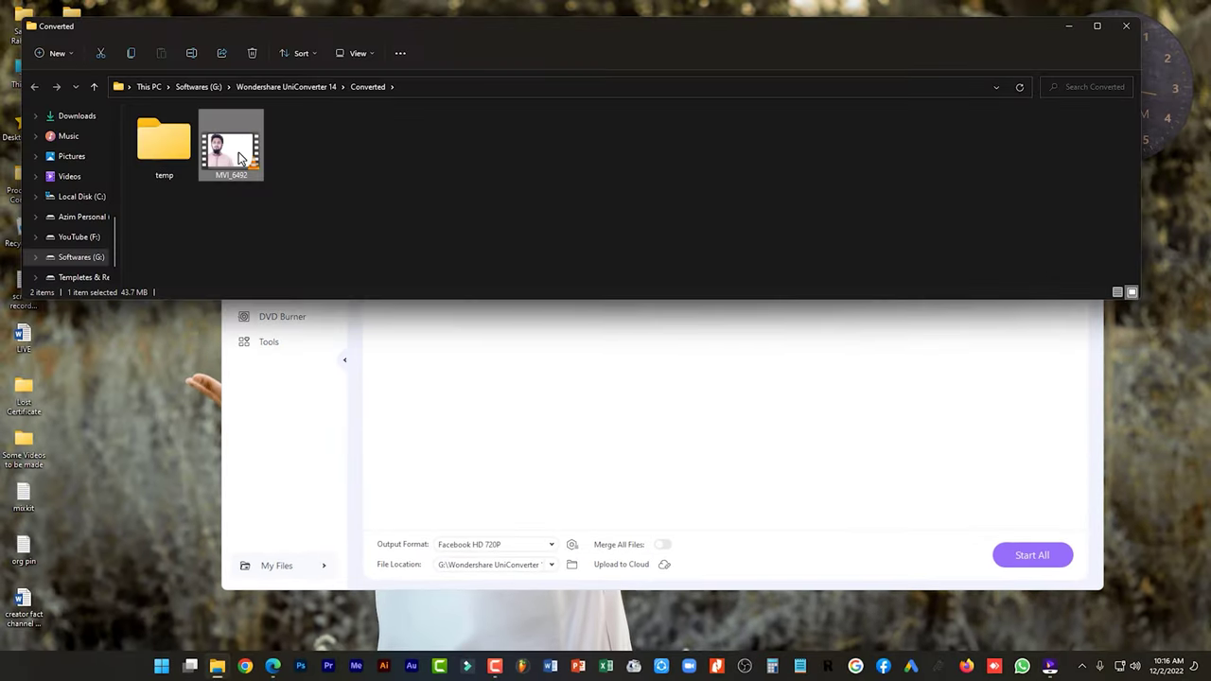
{"action": "right_click", "coordinate": [245, 161]}
{"action": "left_click", "coordinate": [288, 196]}
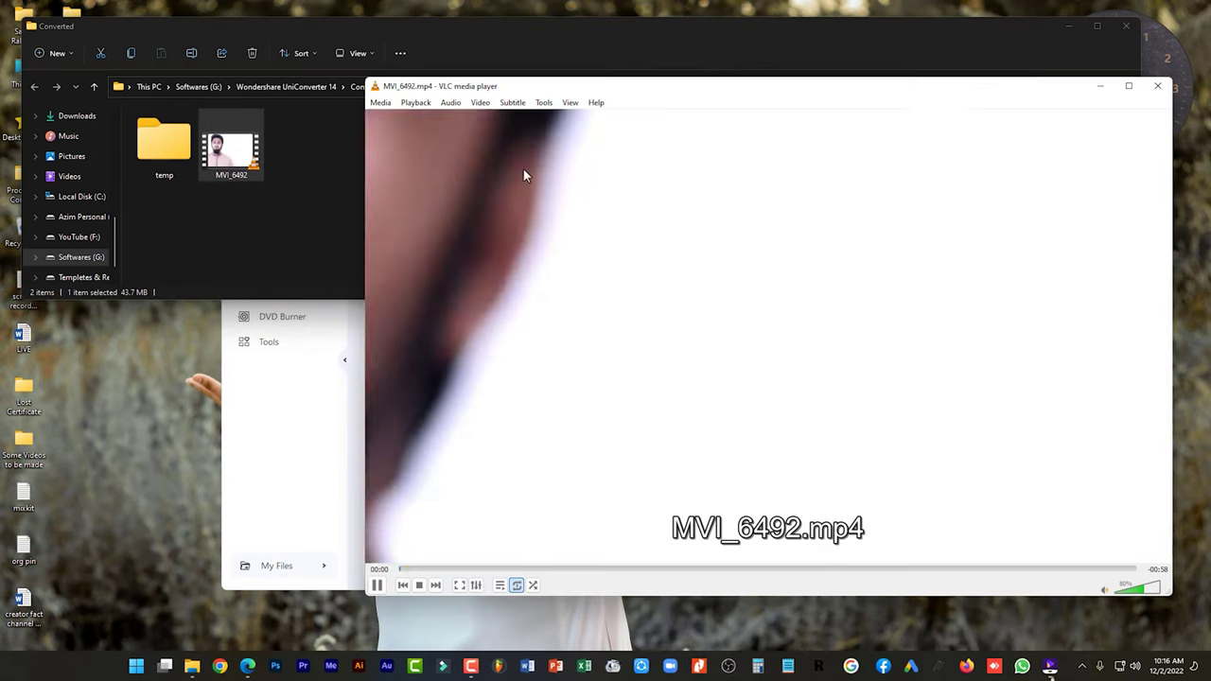
{"action": "left_click", "coordinate": [1158, 86]}
{"action": "left_click", "coordinate": [1126, 25]}
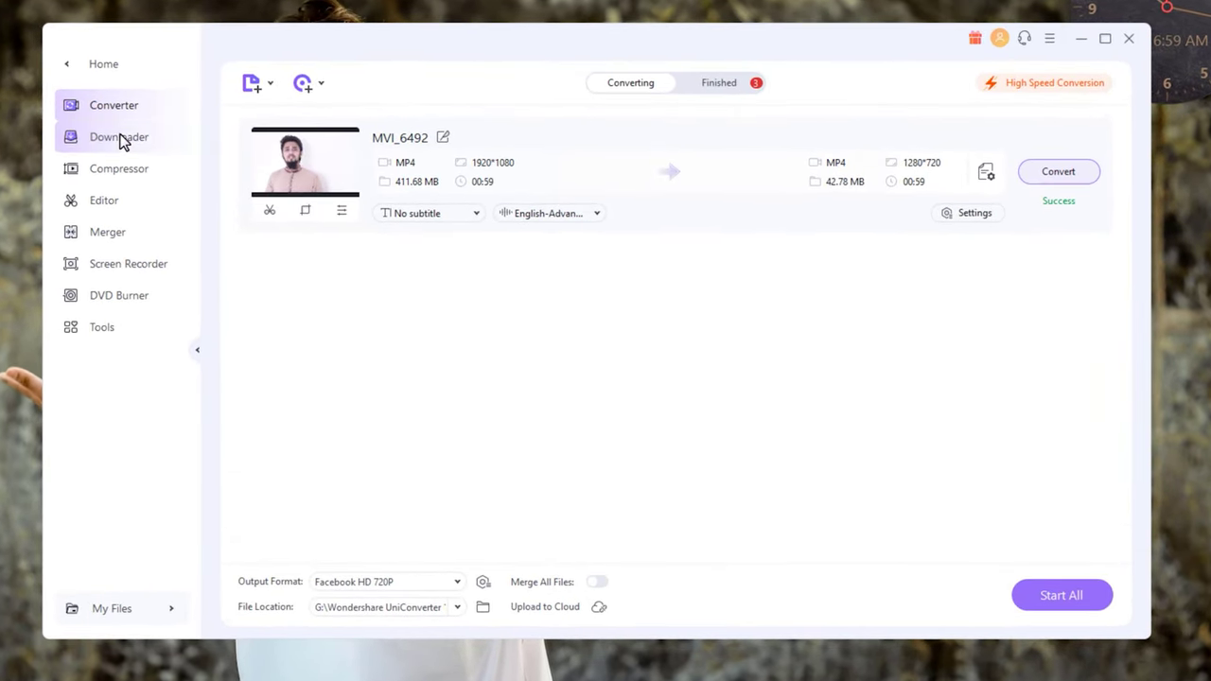
Delete MVI_6492 from the Converter list, confirm the removal, and bring back the Uniconverter folder window.
{"action": "left_click", "coordinate": [457, 587]}
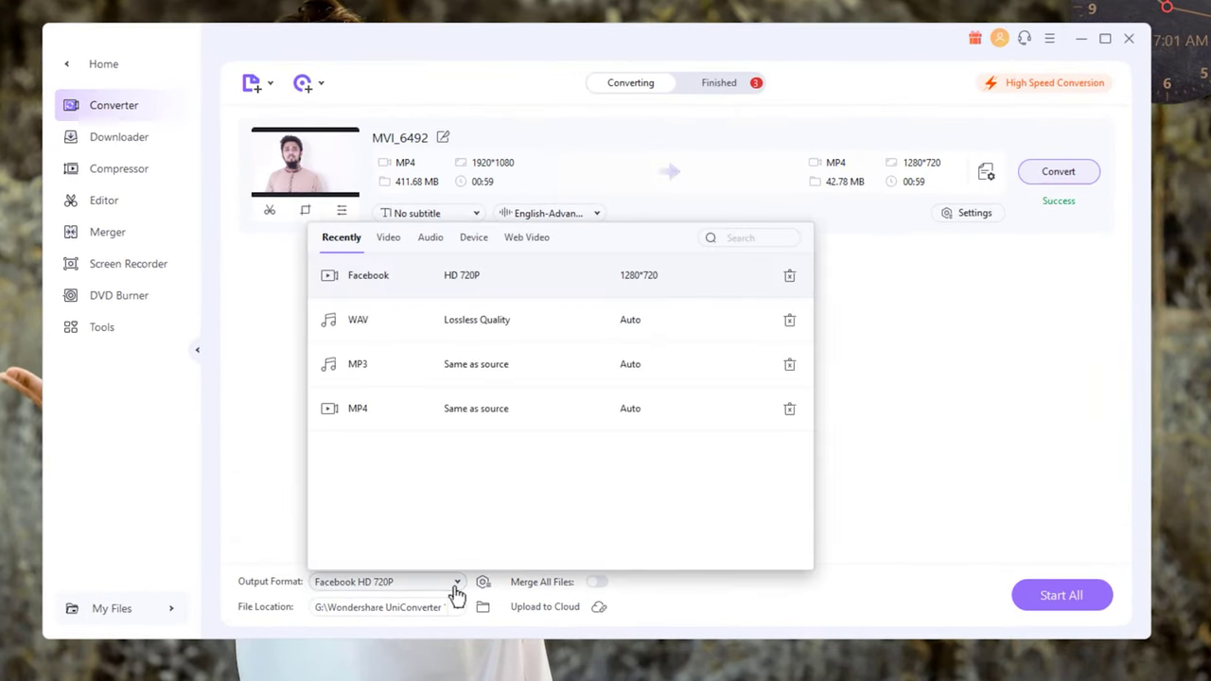
{"action": "left_click", "coordinate": [959, 360]}
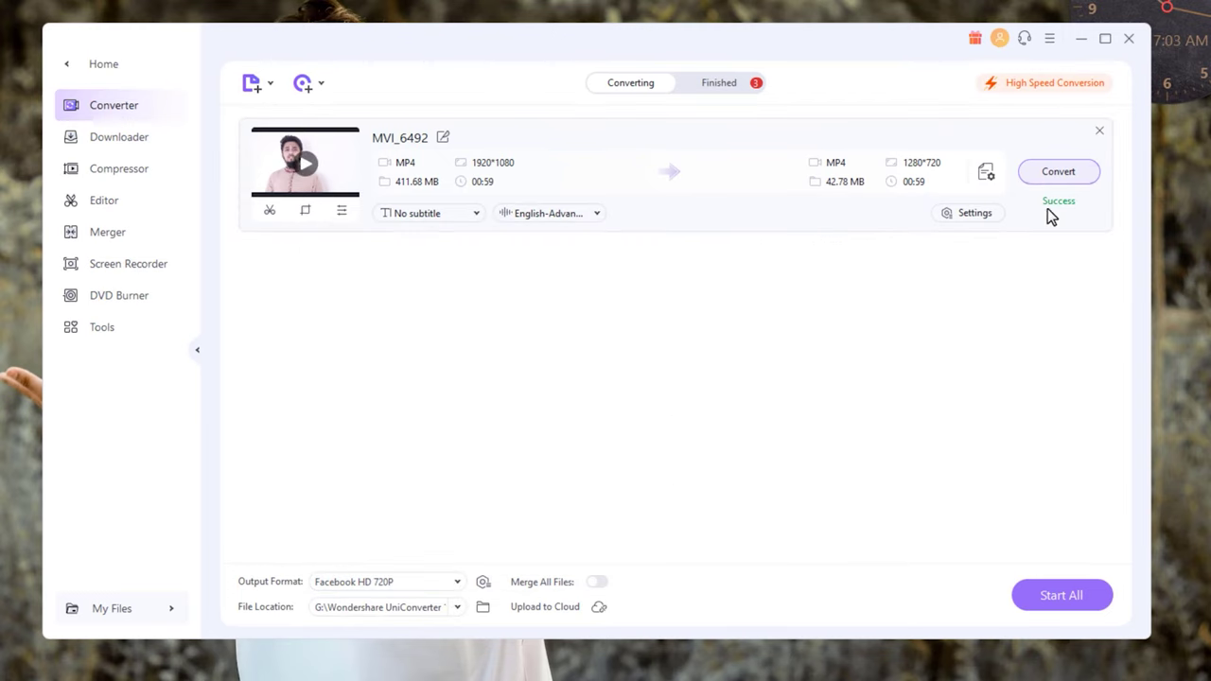
{"action": "left_click", "coordinate": [1098, 132]}
{"action": "left_click", "coordinate": [649, 376]}
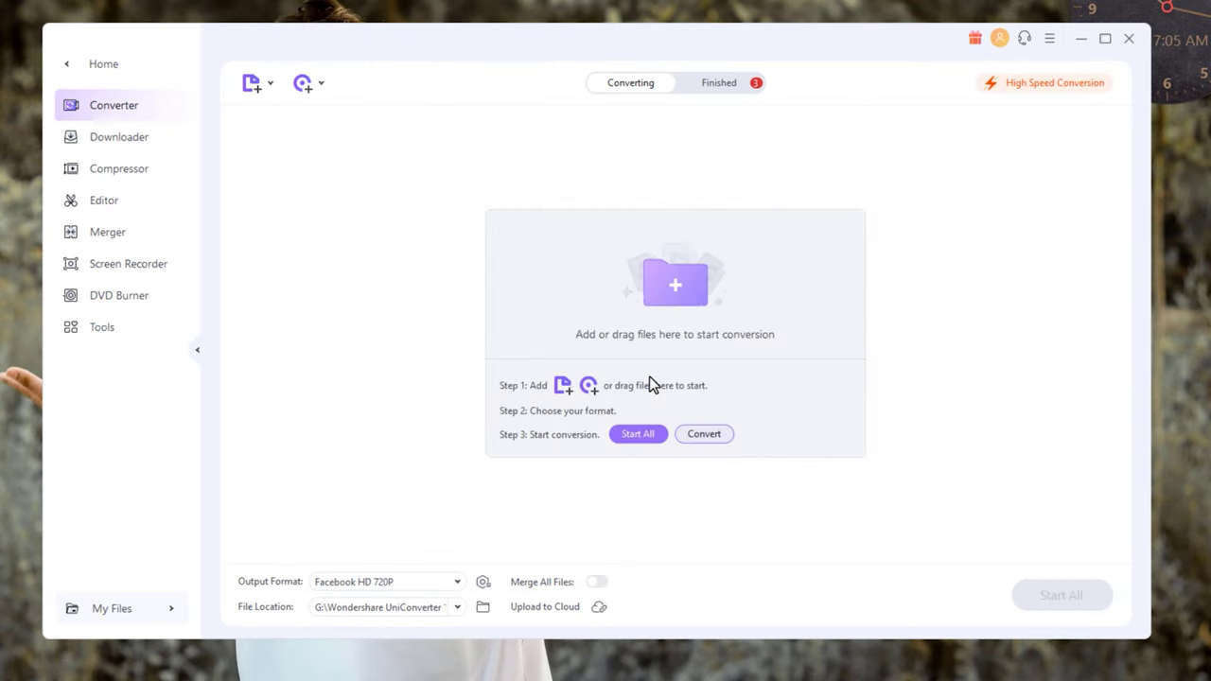
{"action": "mouse_move", "coordinate": [38, 680]}
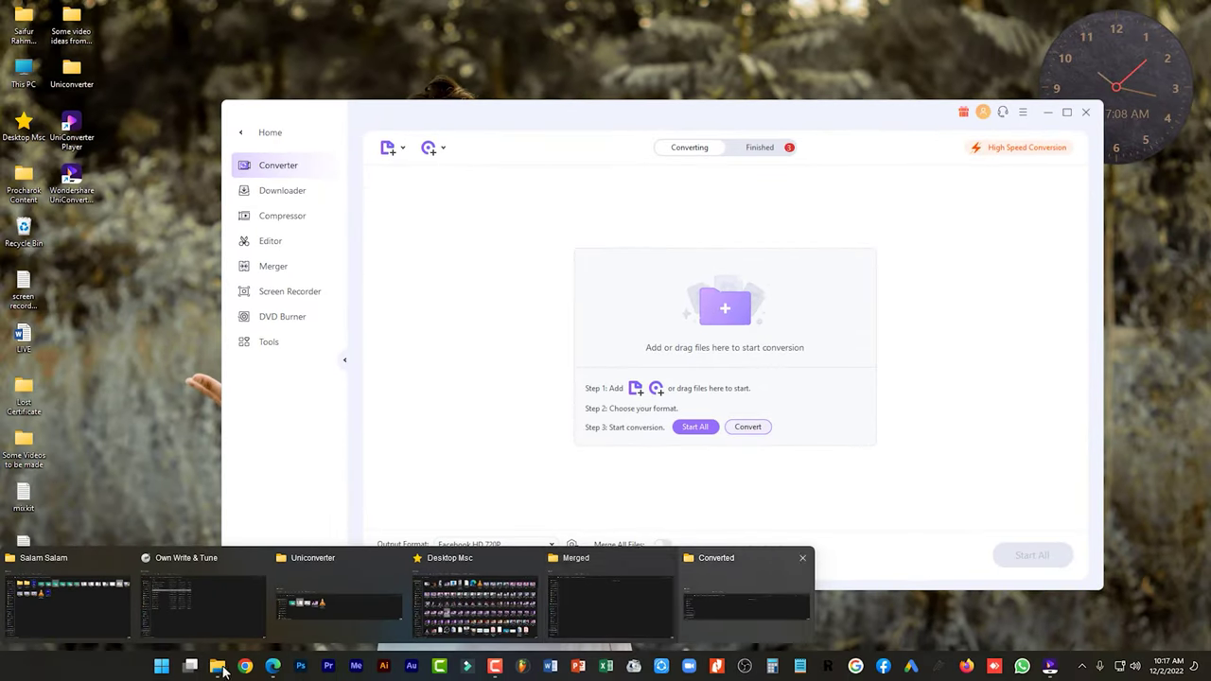
{"action": "left_click", "coordinate": [319, 608]}
Add the WAV song, set its output to 320 kbps MP3, then remove it from the list.
{"action": "left_click_drag", "start_coordinate": [561, 335], "coordinate": [611, 461]}
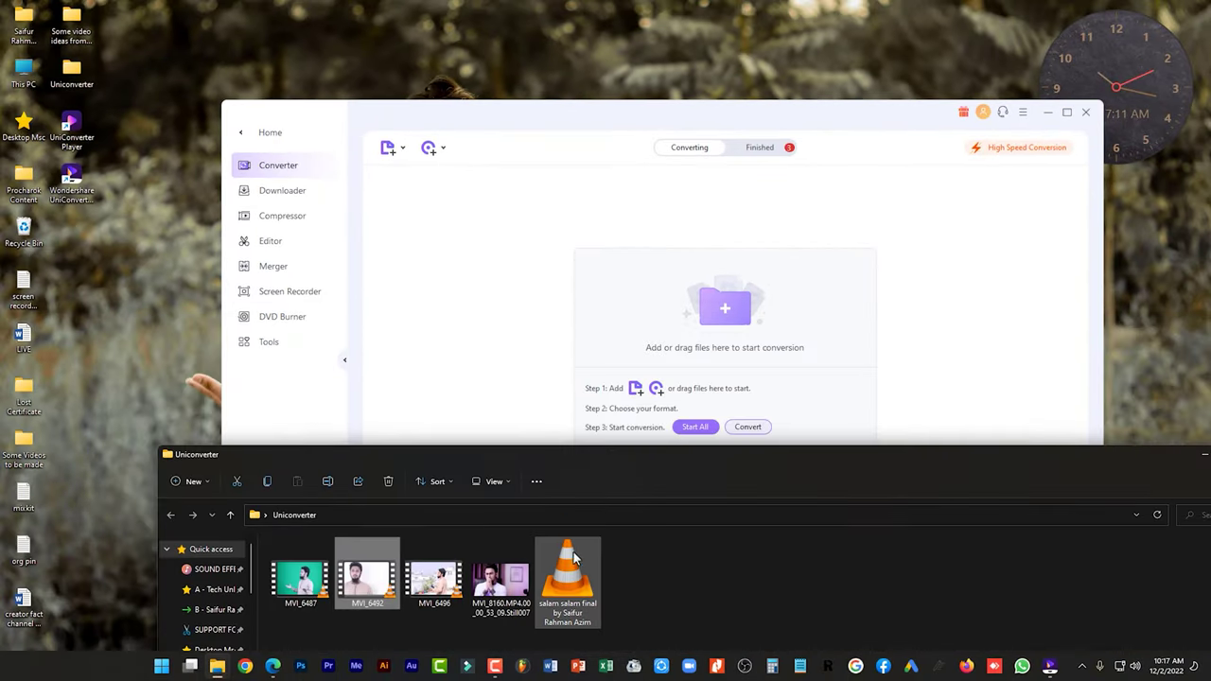
{"action": "left_click_drag", "start_coordinate": [573, 552], "coordinate": [562, 310]}
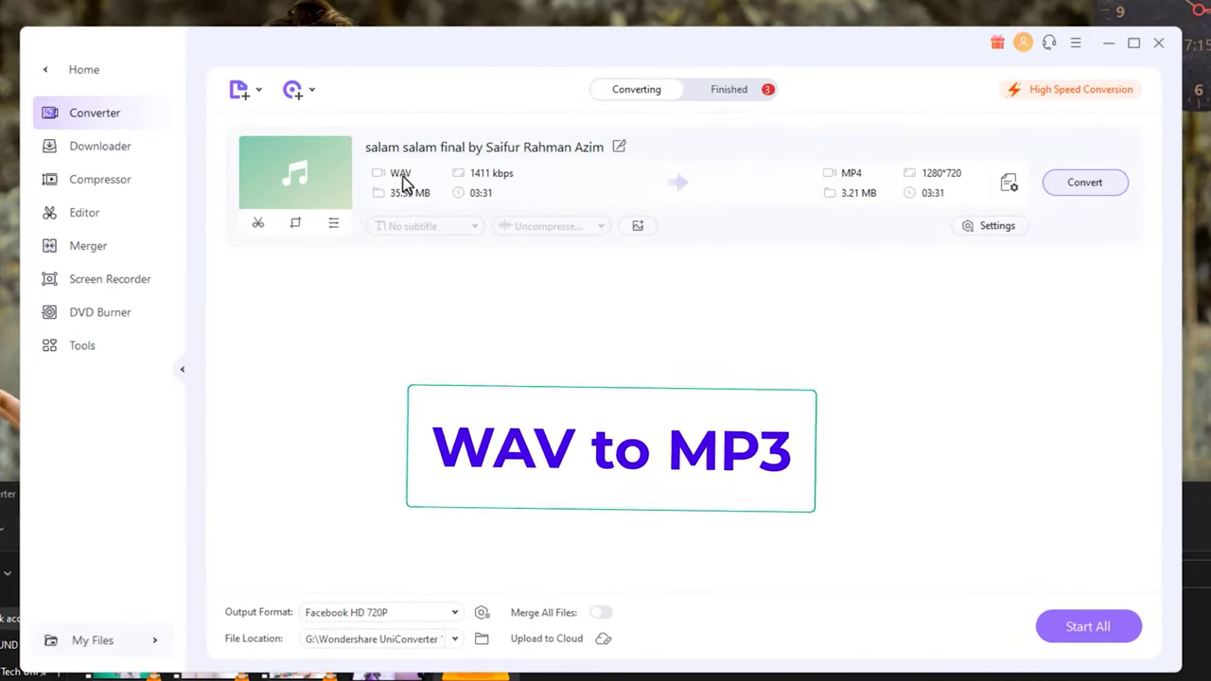
{"action": "left_click", "coordinate": [453, 613]}
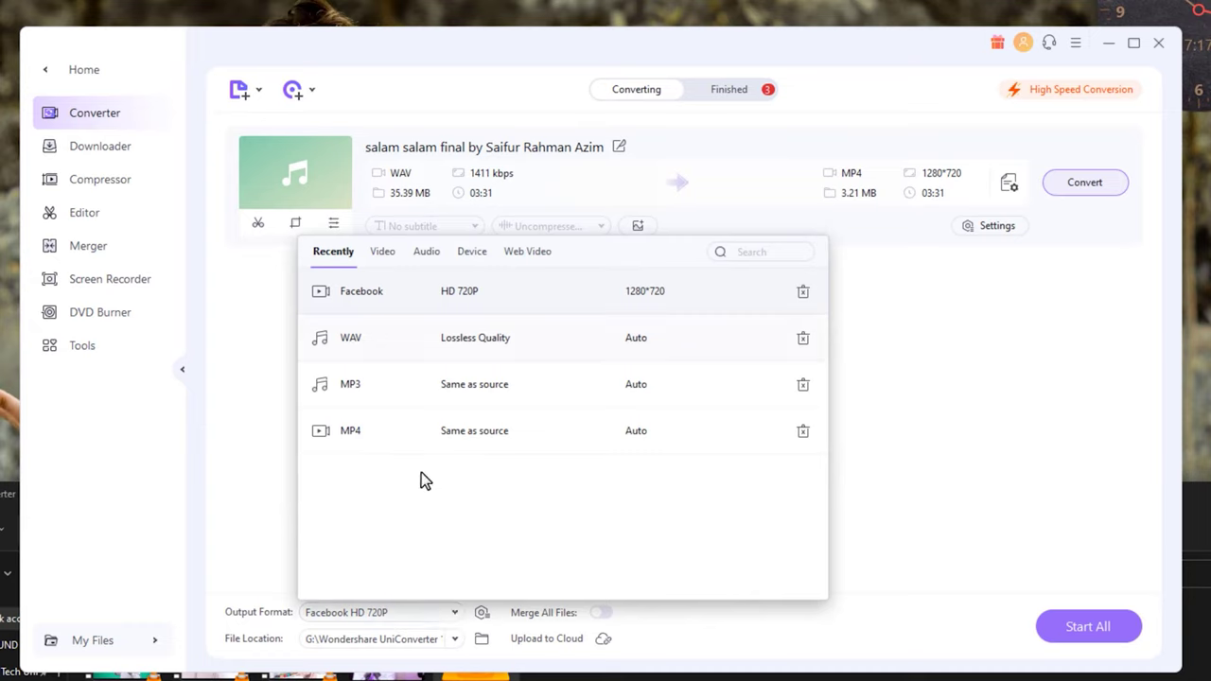
{"action": "left_click", "coordinate": [406, 395]}
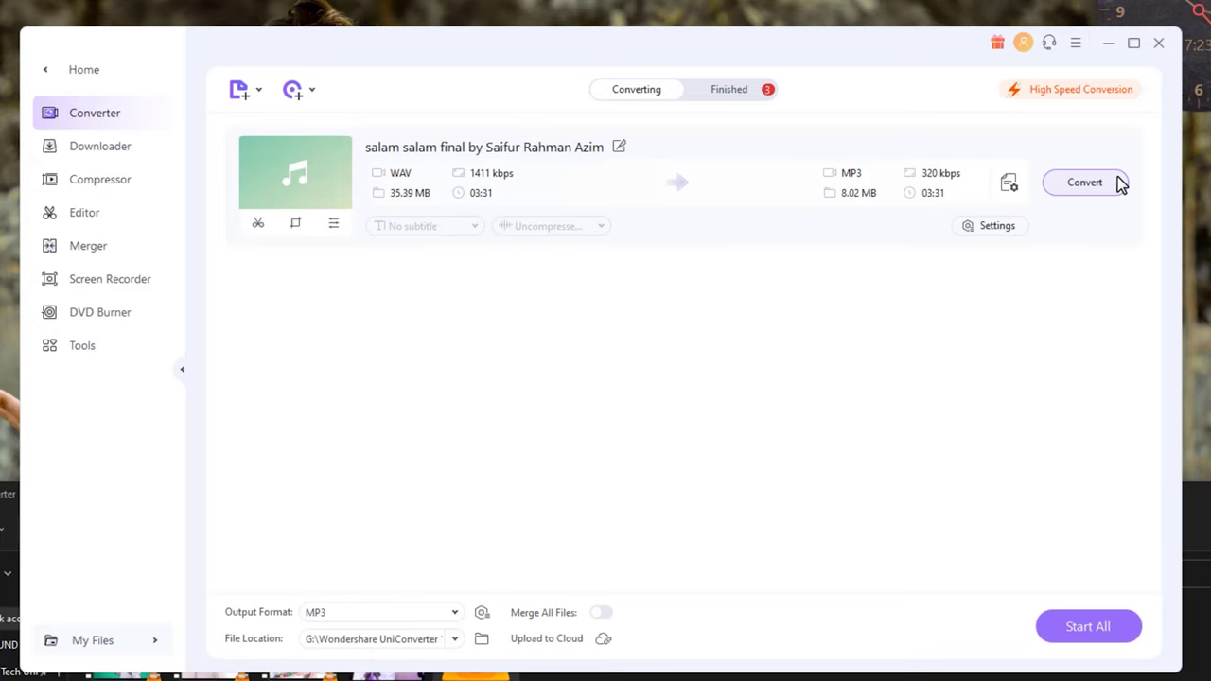
{"action": "left_click", "coordinate": [1130, 144]}
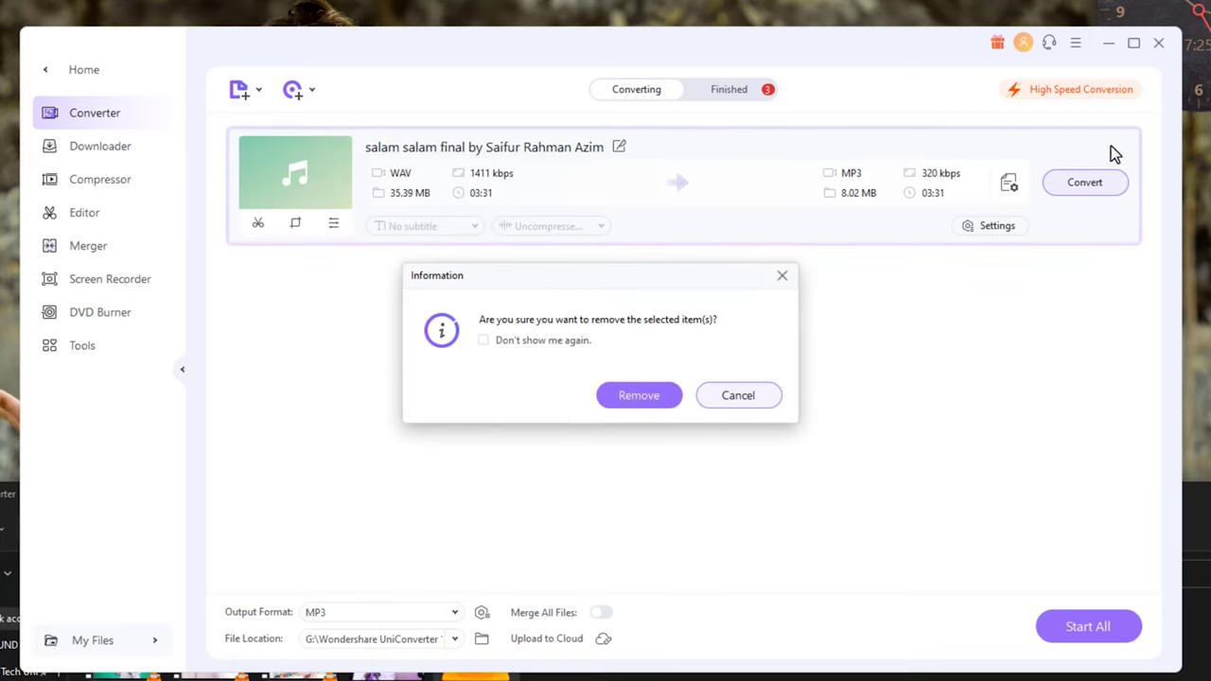
{"action": "left_click", "coordinate": [641, 402]}
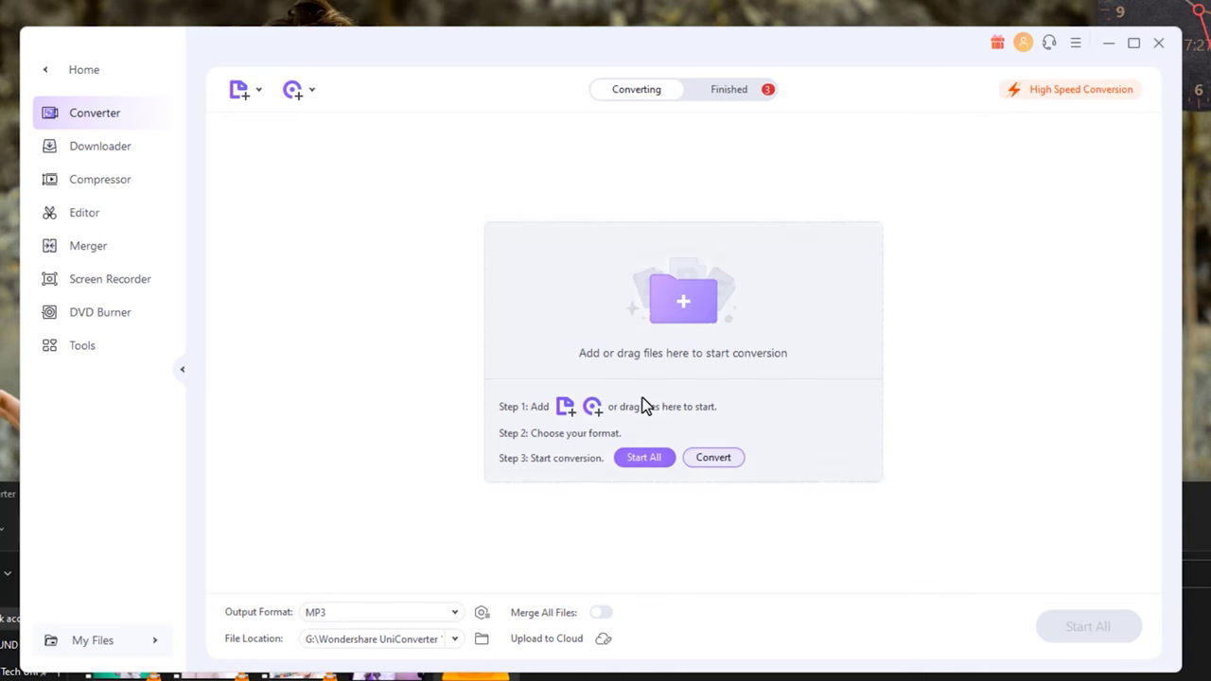
Visit Compressor briefly, then open the Editor tool and choose Trim.
{"action": "left_click", "coordinate": [52, 70]}
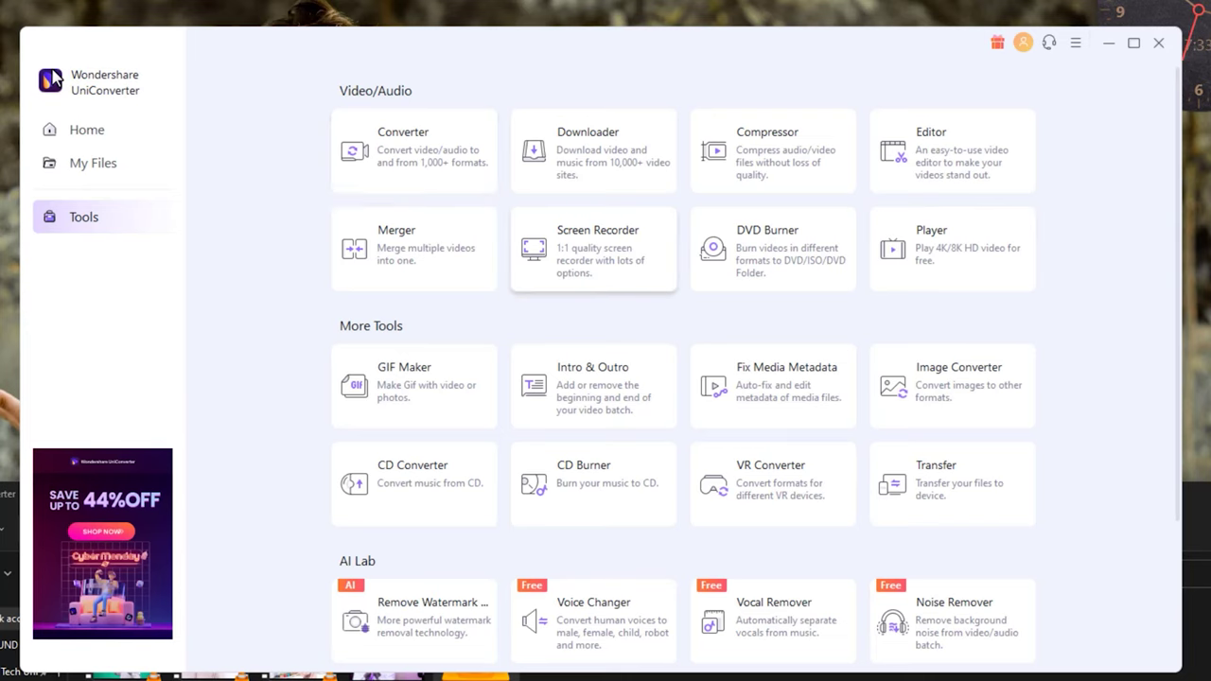
{"action": "left_click", "coordinate": [780, 158]}
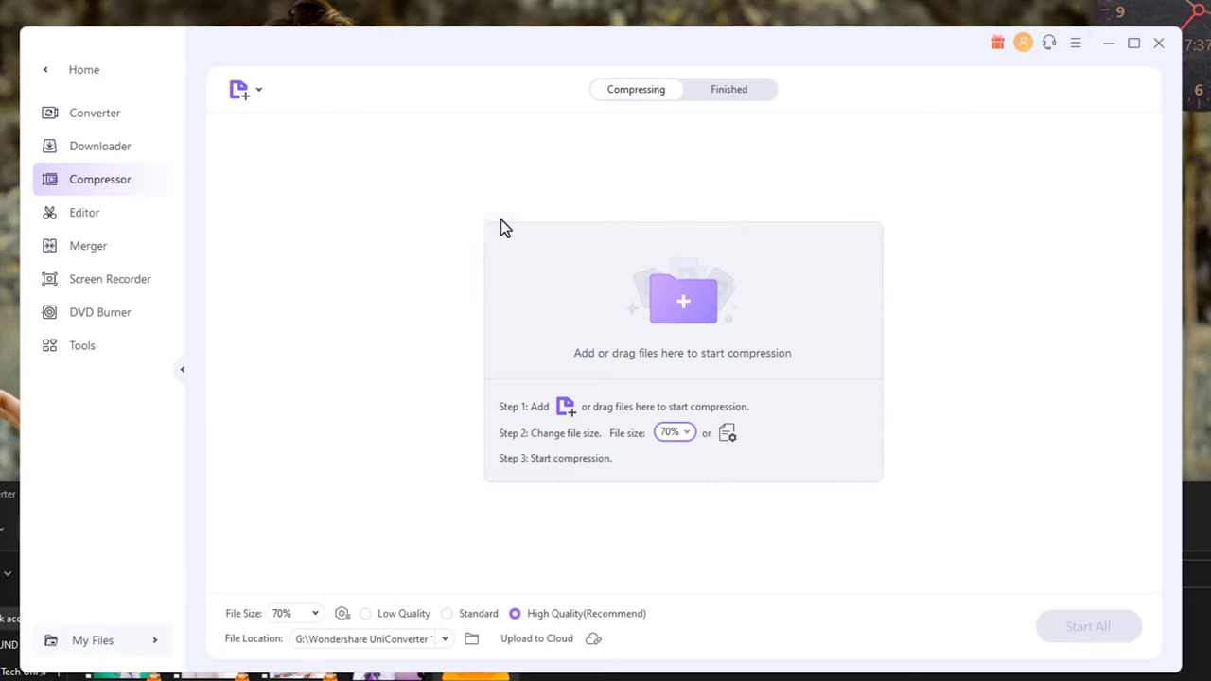
{"action": "left_click", "coordinate": [47, 69]}
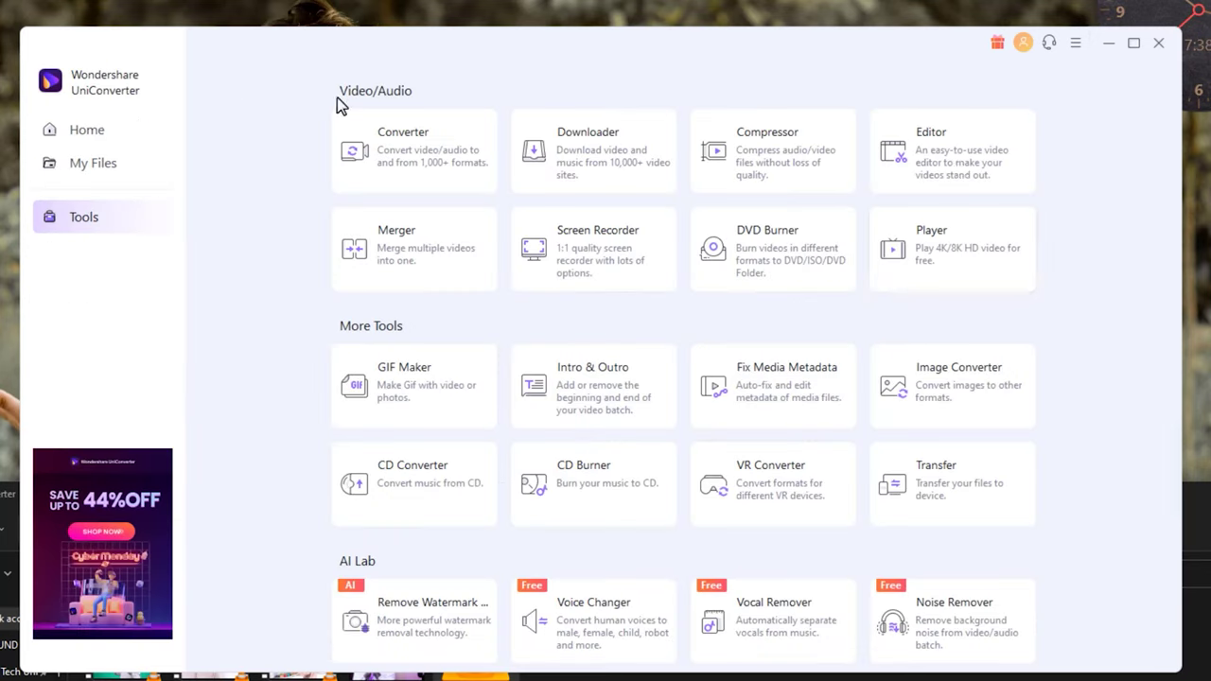
{"action": "left_click", "coordinate": [956, 168]}
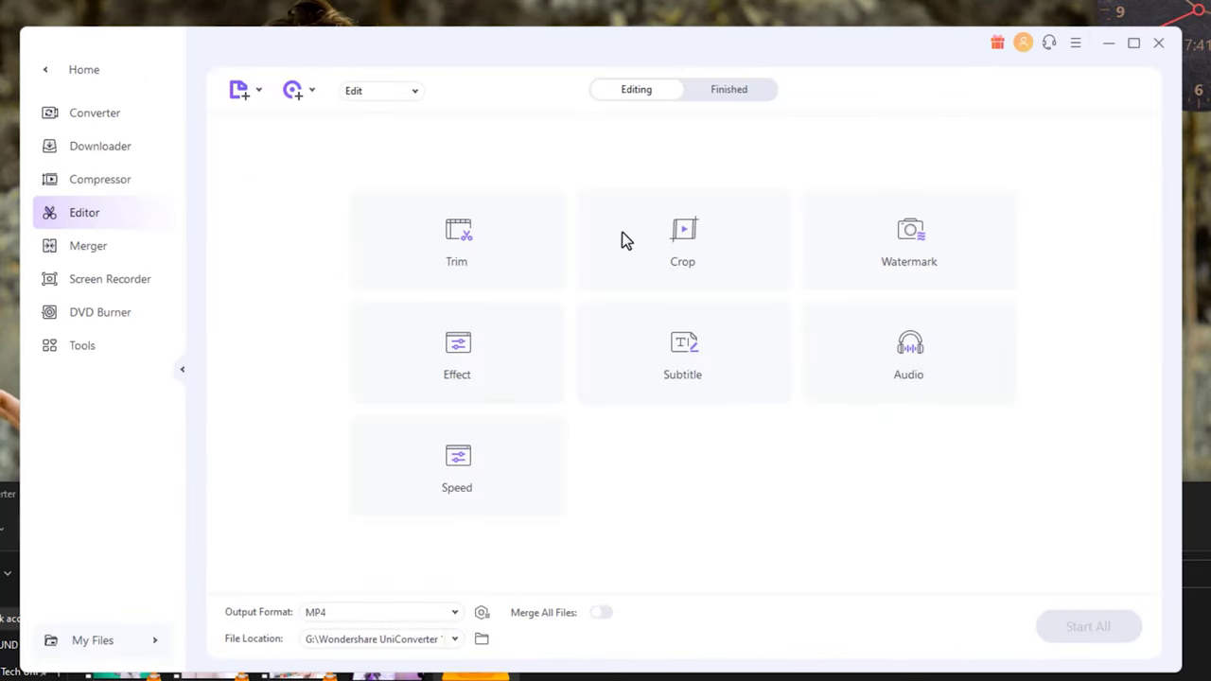
{"action": "left_click", "coordinate": [522, 248]}
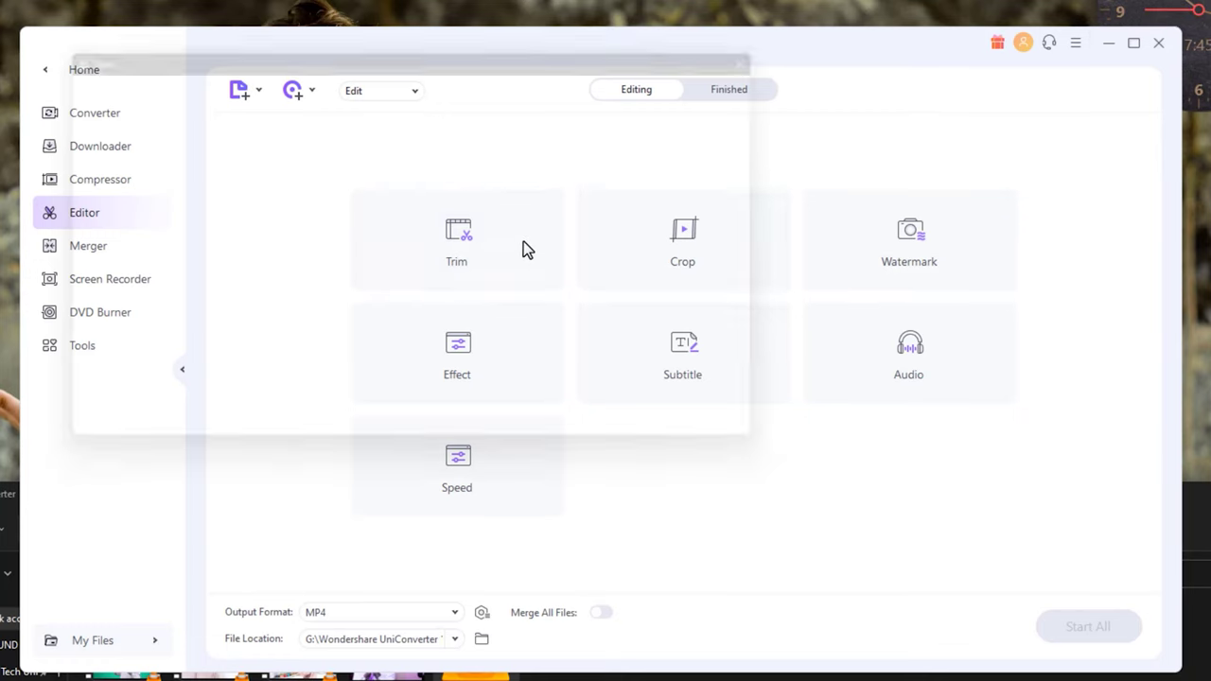
Load MVI_6496 from the Open dialog into the Trim window.
{"action": "left_click", "coordinate": [419, 188]}
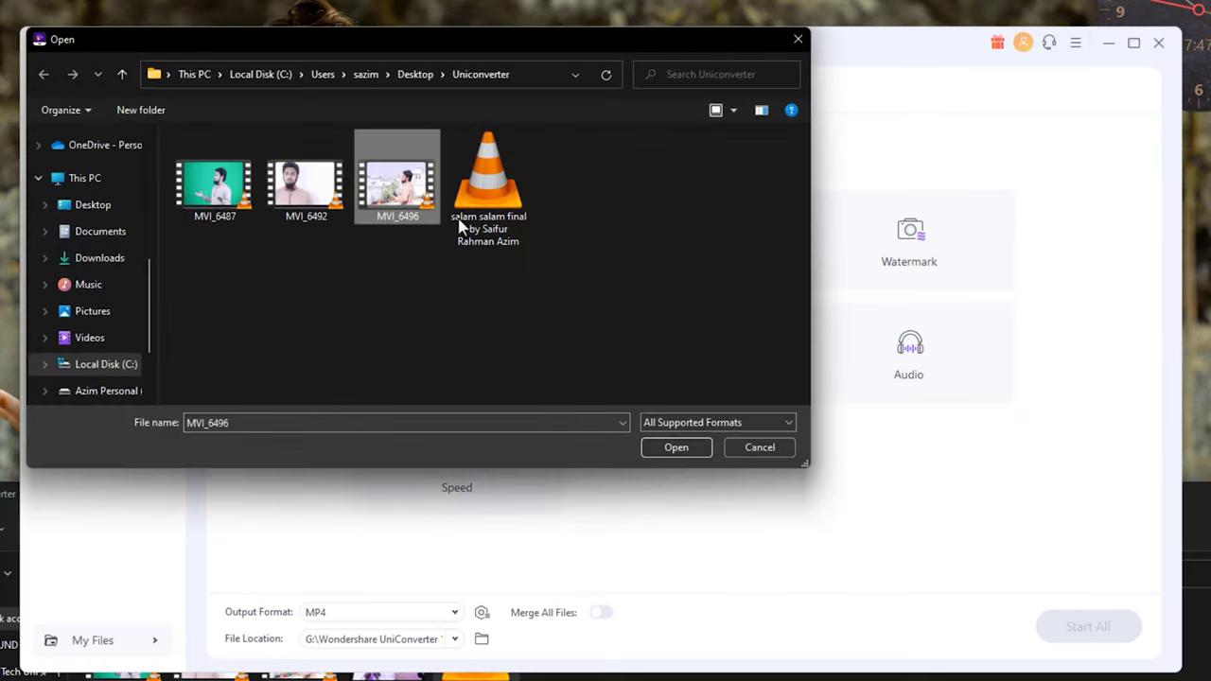
{"action": "left_click", "coordinate": [677, 448]}
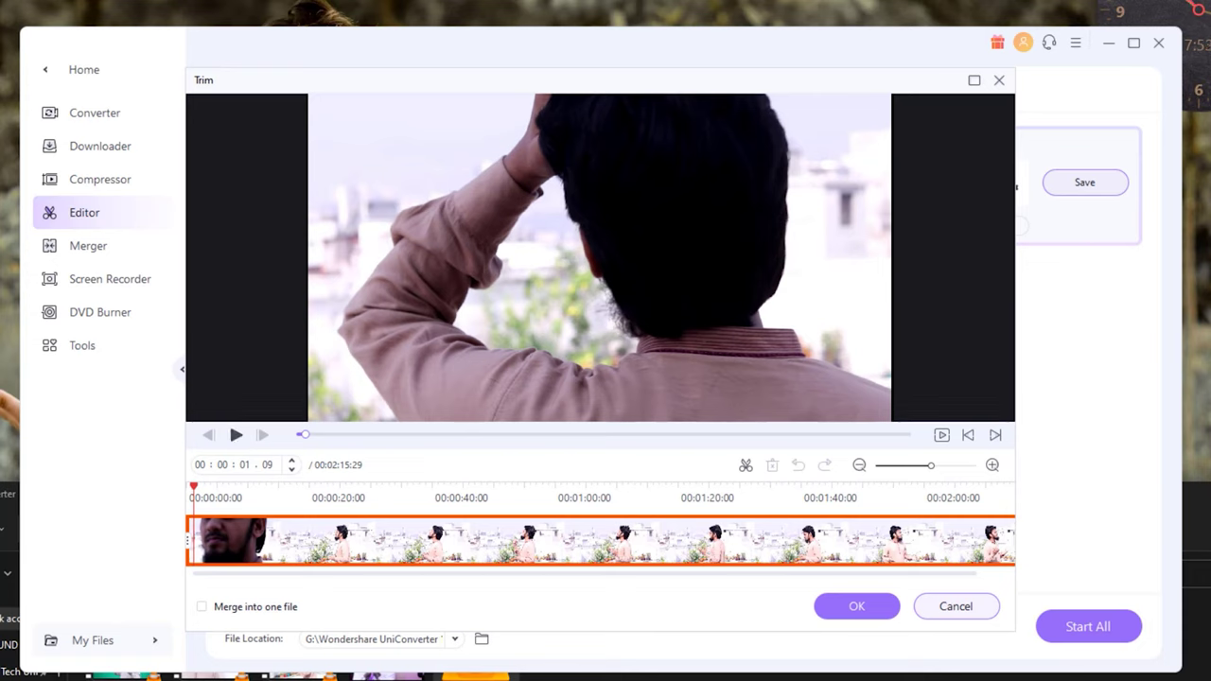
{"action": "left_click", "coordinate": [1172, 677]}
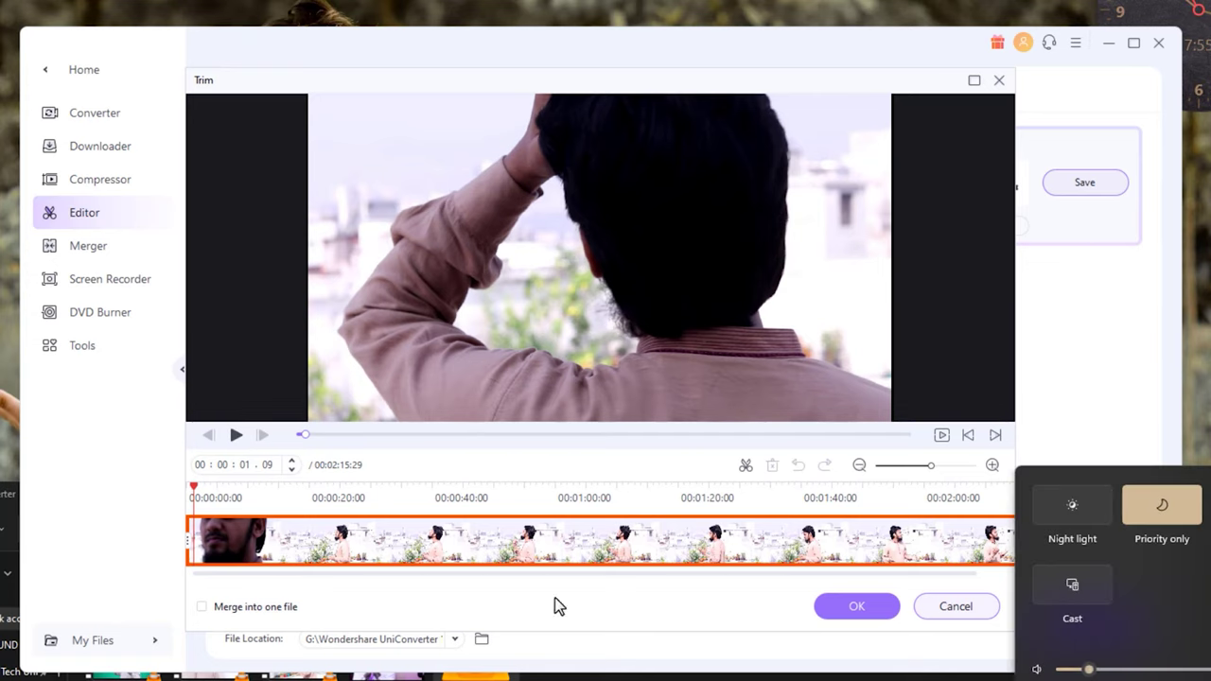
Trim the opening seconds of MVI_6496 and split it at about 11 s and 43 s.
{"action": "left_click", "coordinate": [147, 539]}
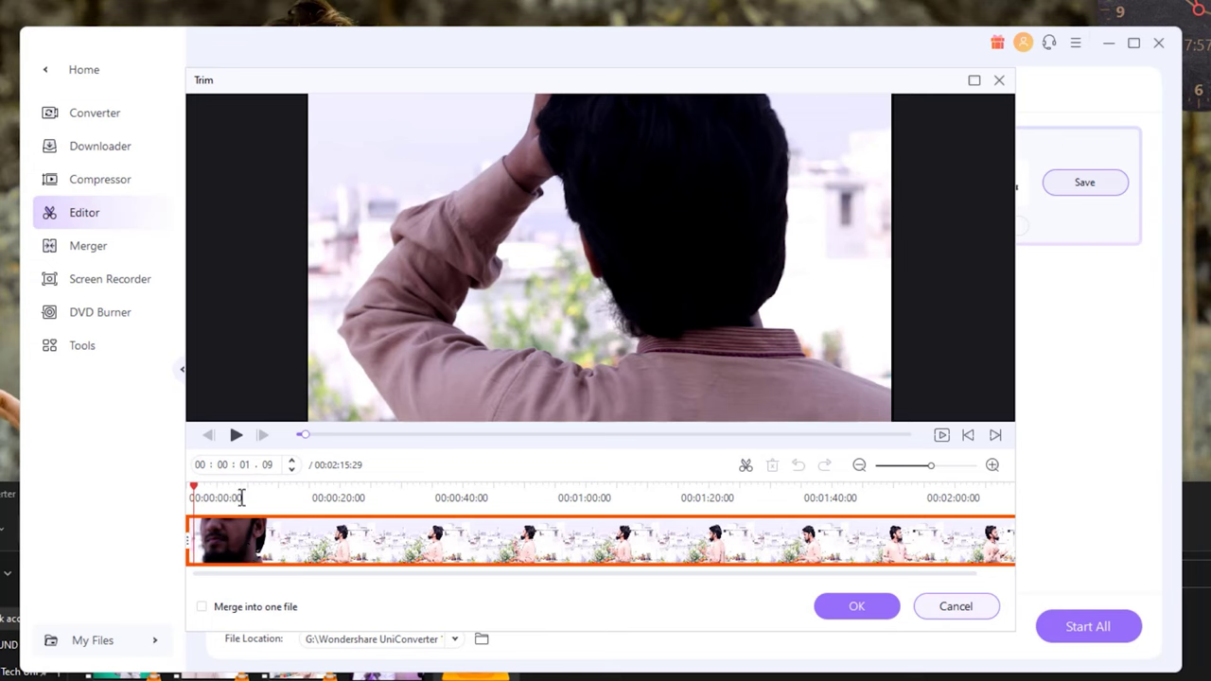
{"action": "left_click", "coordinate": [234, 438]}
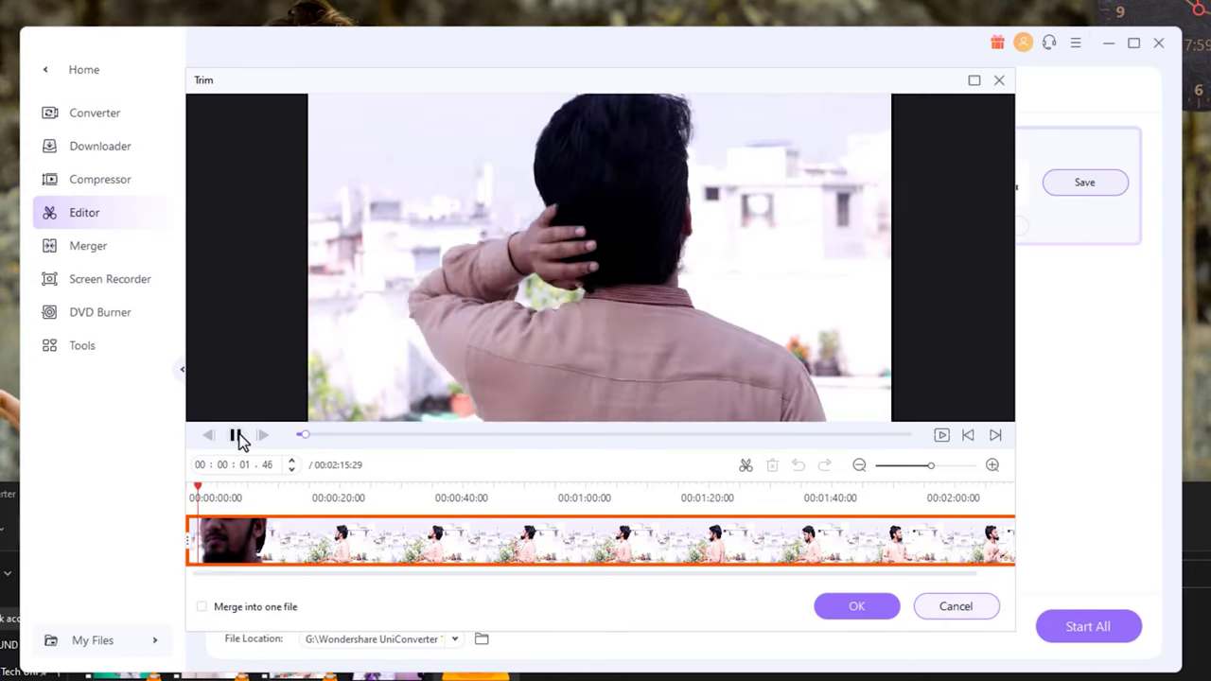
{"action": "left_click_drag", "start_coordinate": [190, 540], "coordinate": [305, 540]}
{"action": "left_click", "coordinate": [254, 539]}
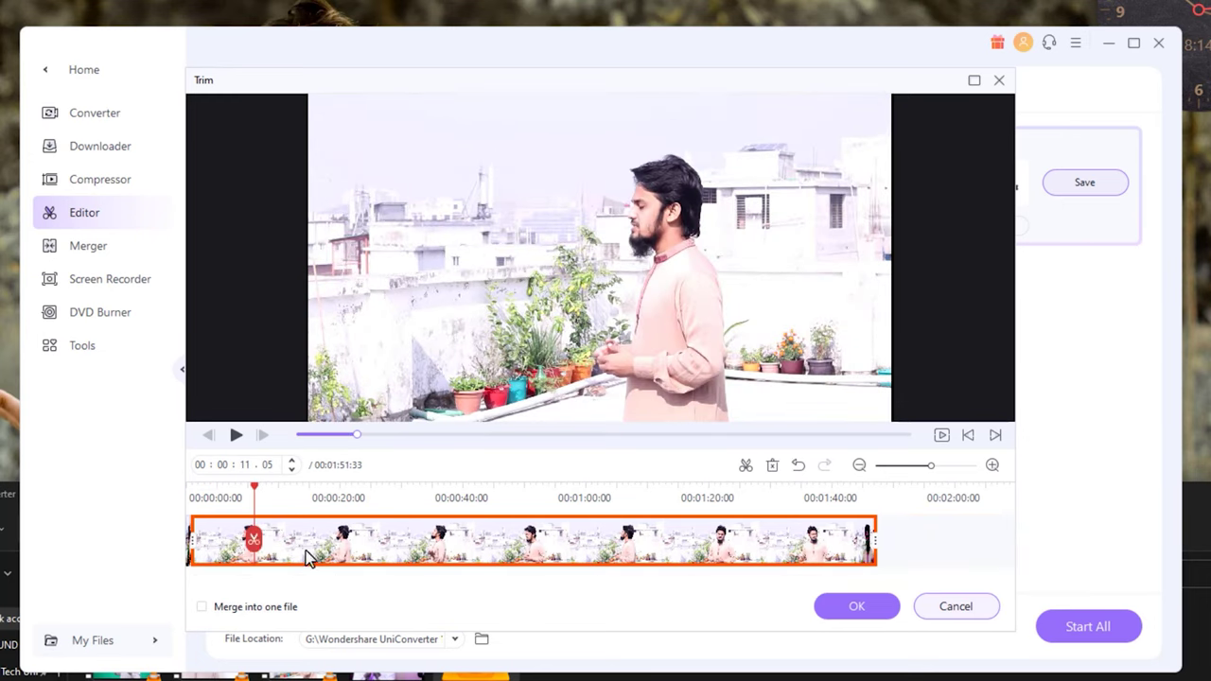
{"action": "key", "text": "ctrl+b"}
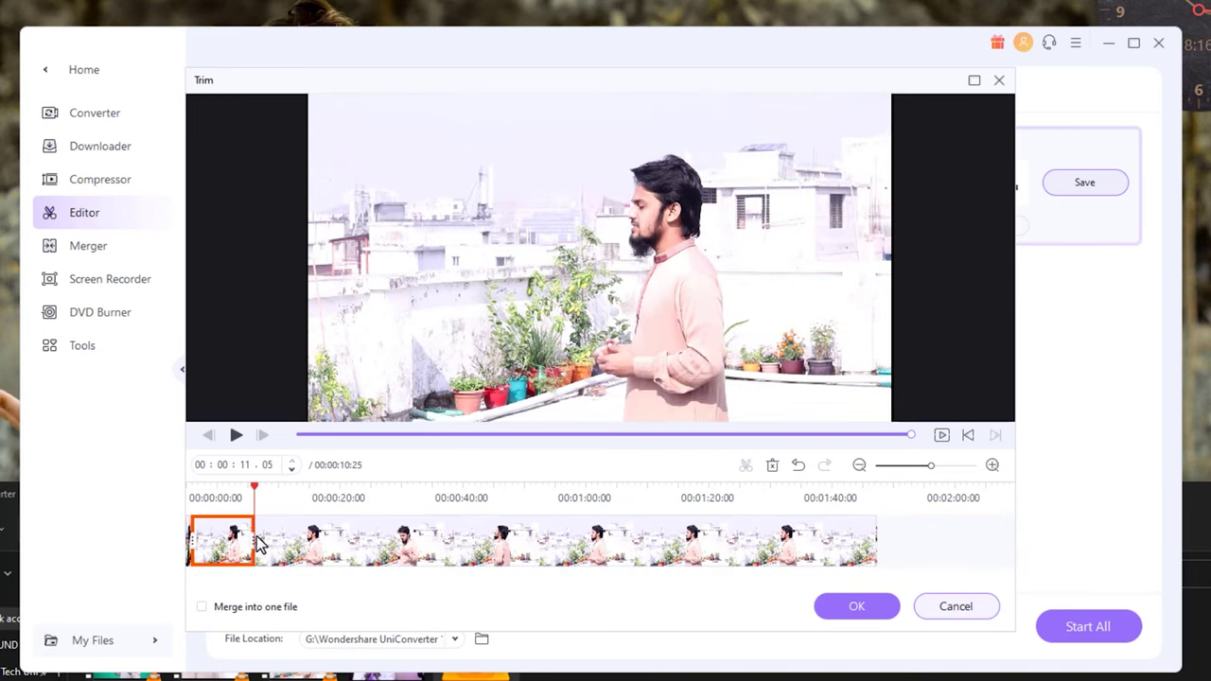
{"action": "left_click", "coordinate": [455, 532]}
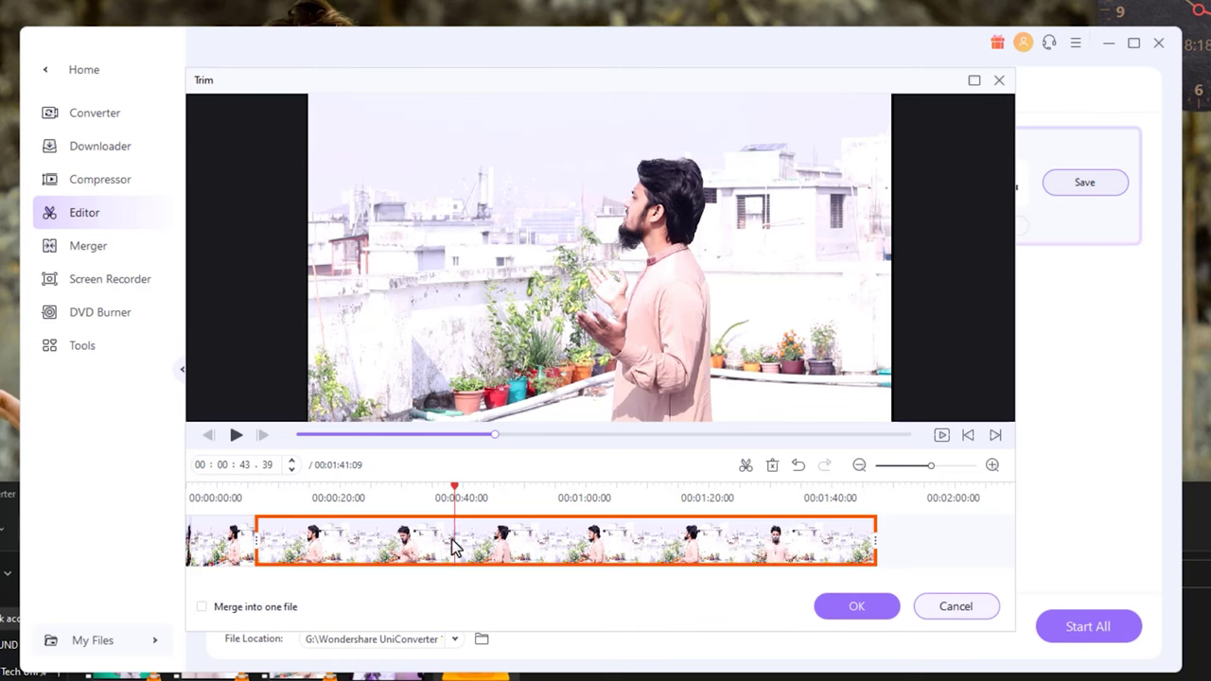
{"action": "left_click", "coordinate": [455, 541]}
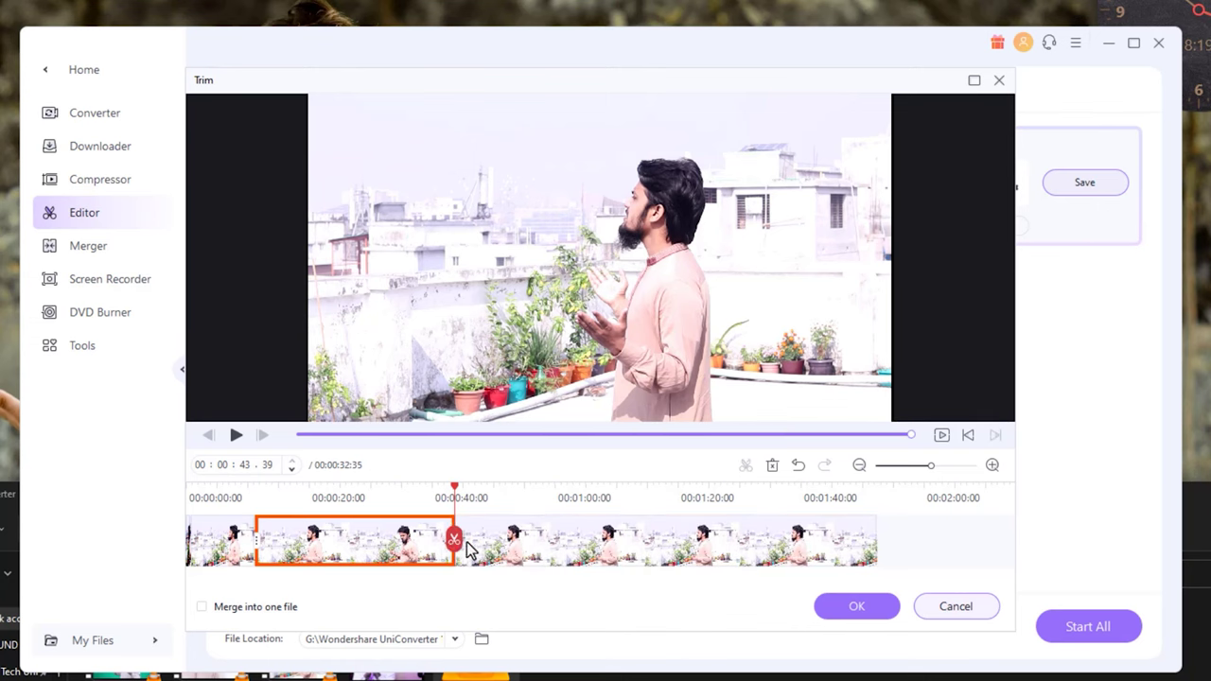
Resize the right section's start and end edges, then confirm the trim with OK.
{"action": "left_click", "coordinate": [736, 506]}
{"action": "left_click_drag", "start_coordinate": [875, 542], "coordinate": [617, 547]}
{"action": "left_click_drag", "start_coordinate": [463, 543], "coordinate": [272, 553]}
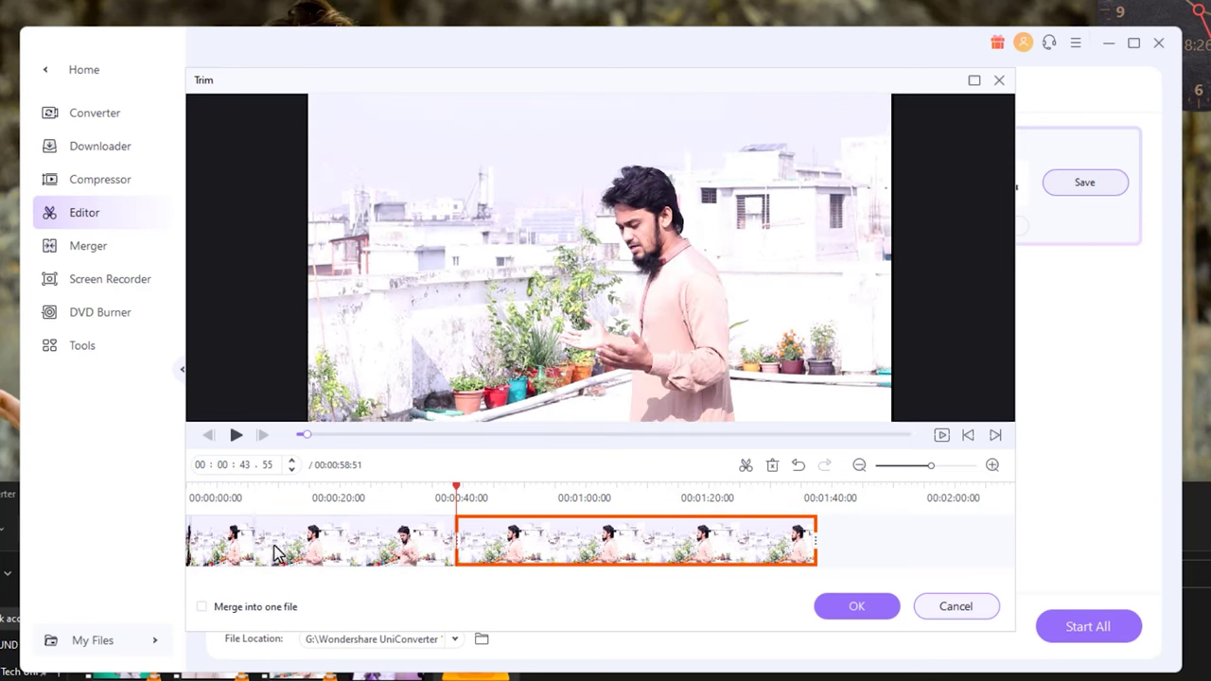
{"action": "left_click", "coordinate": [306, 554]}
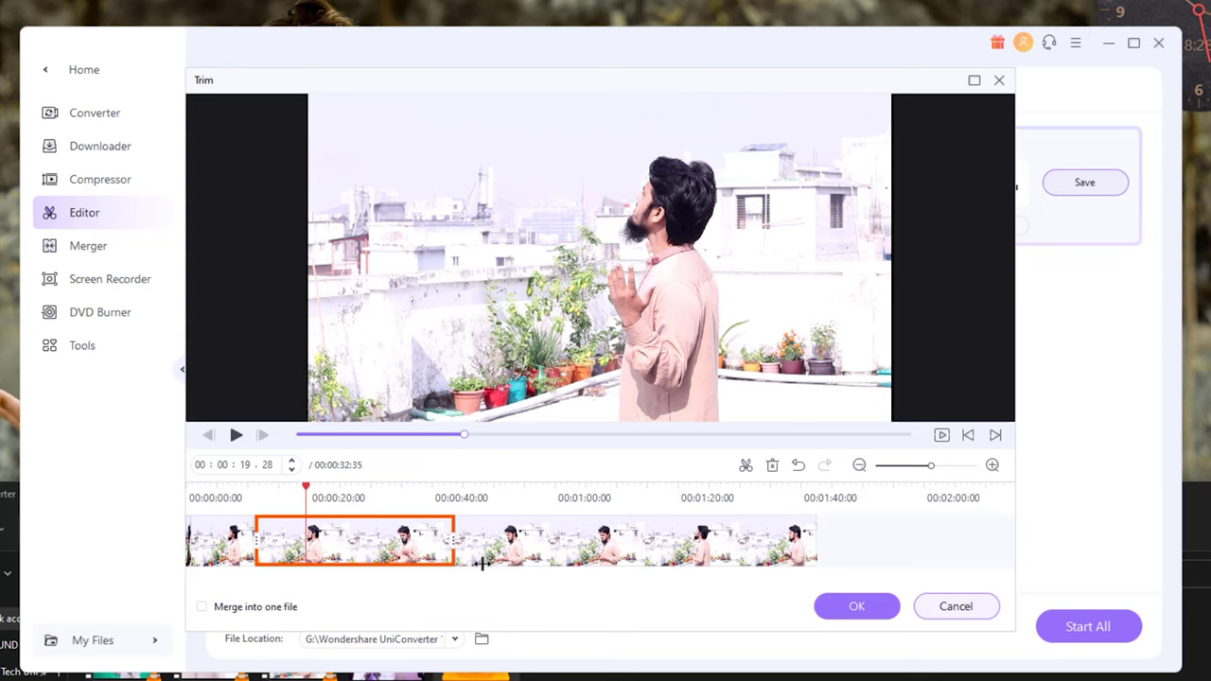
{"action": "left_click", "coordinate": [852, 606]}
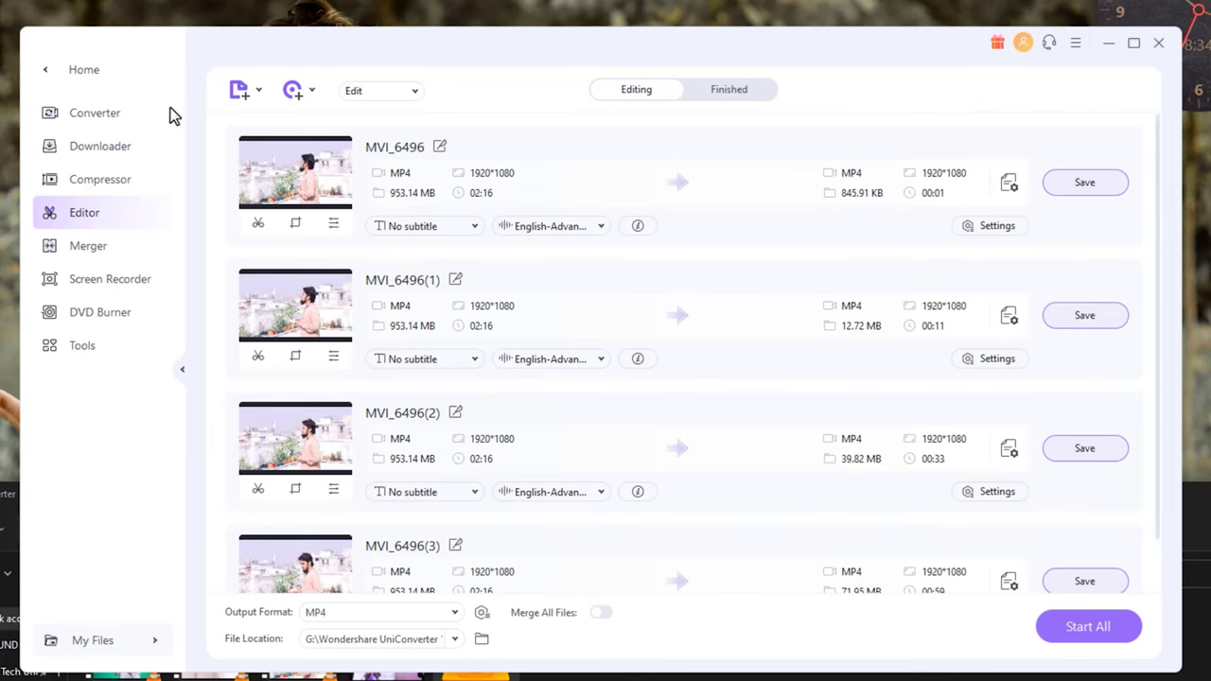
Remove the trimmed clips from the Editor and open MVI_6496 in the Crop tool.
{"action": "left_click", "coordinate": [185, 70]}
{"action": "left_click", "coordinate": [1009, 167]}
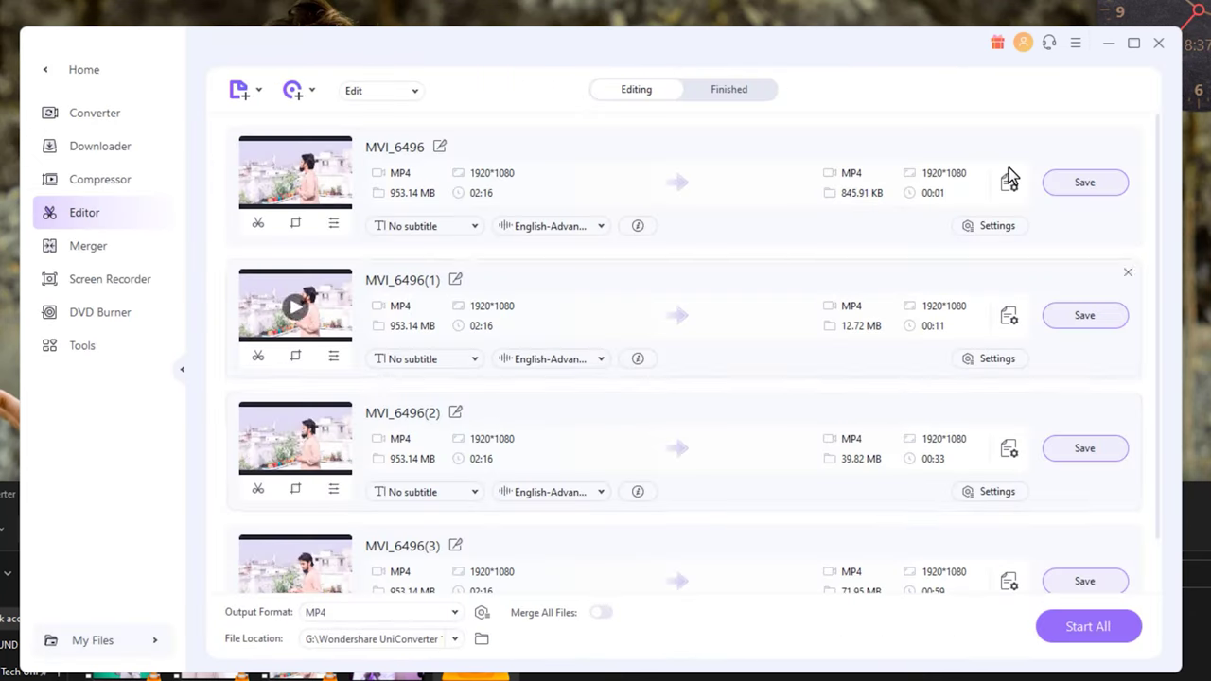
{"action": "left_click", "coordinate": [1128, 141]}
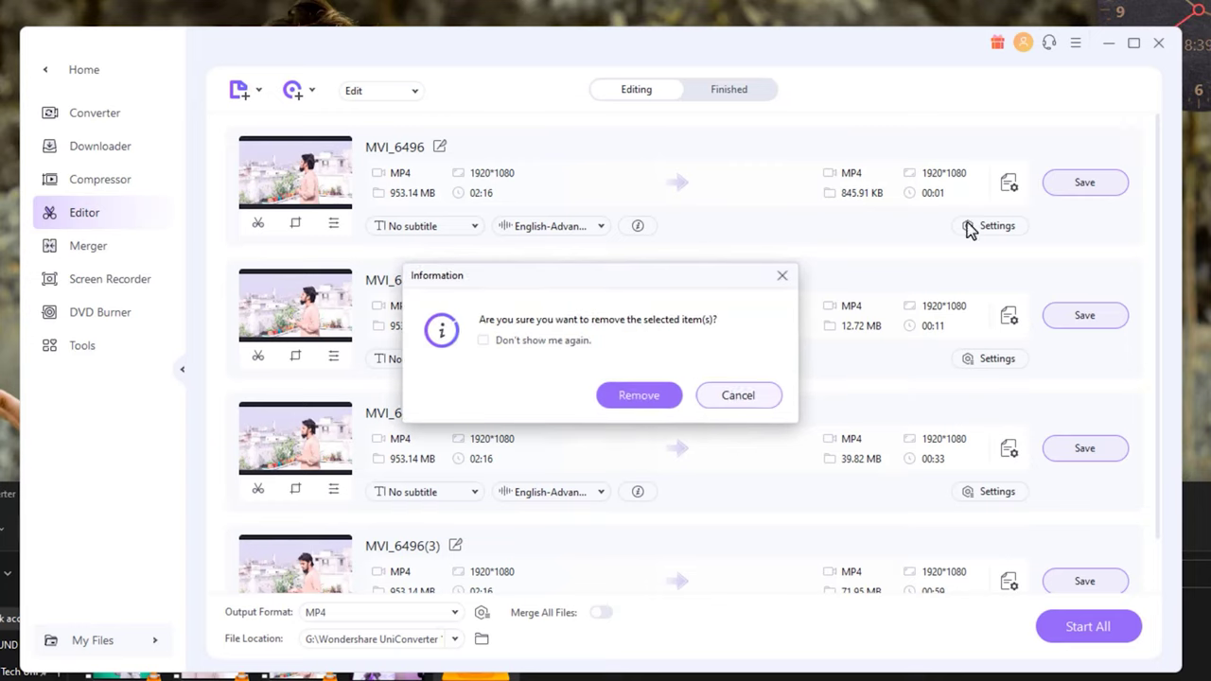
{"action": "left_click", "coordinate": [664, 388]}
{"action": "left_click", "coordinate": [687, 226]}
{"action": "double_click", "coordinate": [426, 189]}
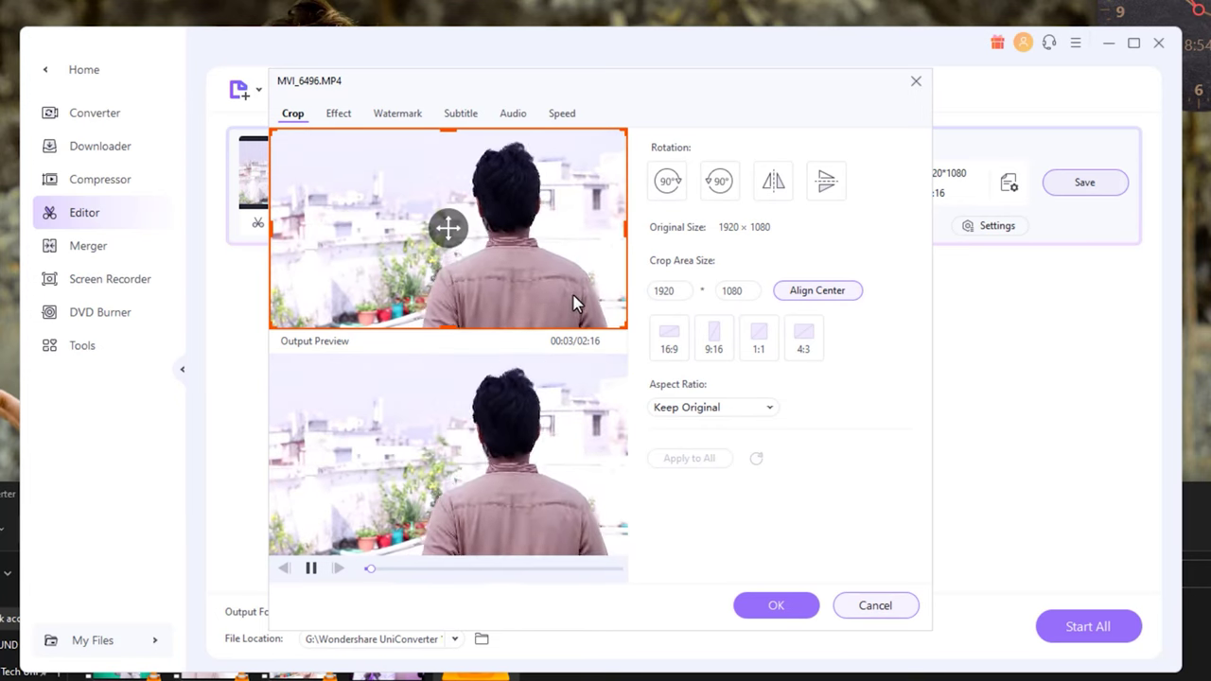
Shrink and reposition the crop box around the man to about 1267x658.
{"action": "left_click_drag", "start_coordinate": [273, 132], "coordinate": [339, 171]}
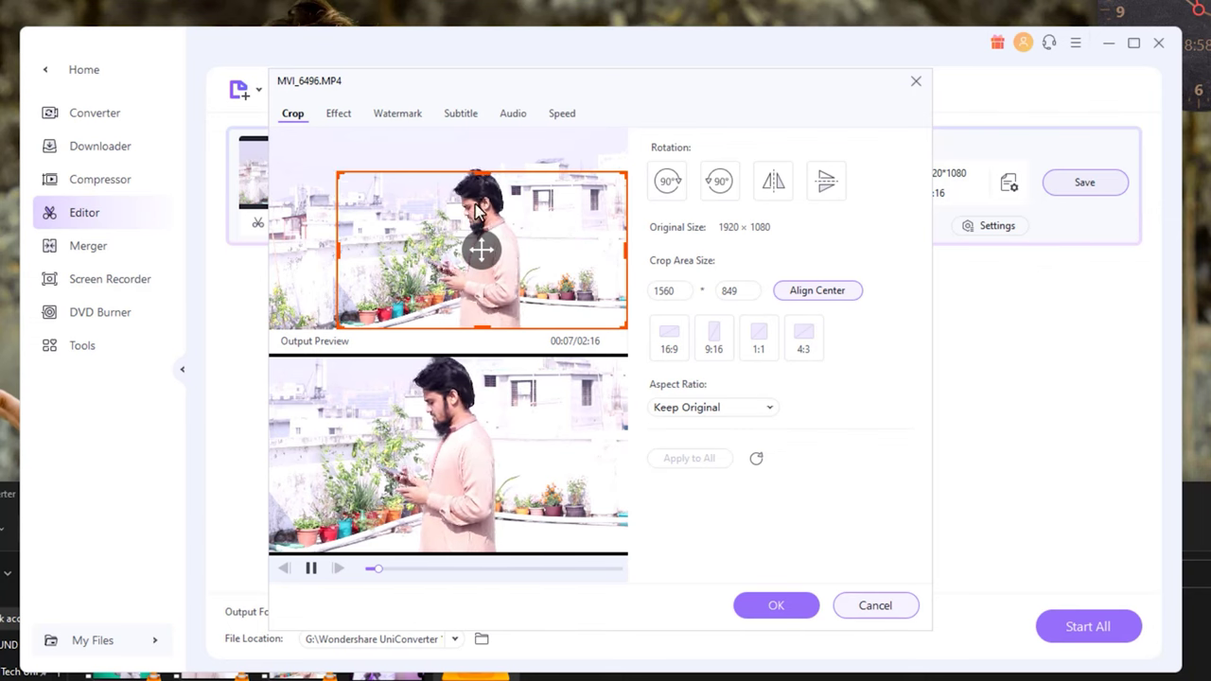
{"action": "mouse_move", "coordinate": [481, 249]}
{"action": "left_mouse_down"}
{"action": "mouse_move", "coordinate": [480, 227]}
{"action": "mouse_move", "coordinate": [476, 237]}
{"action": "left_mouse_up"}
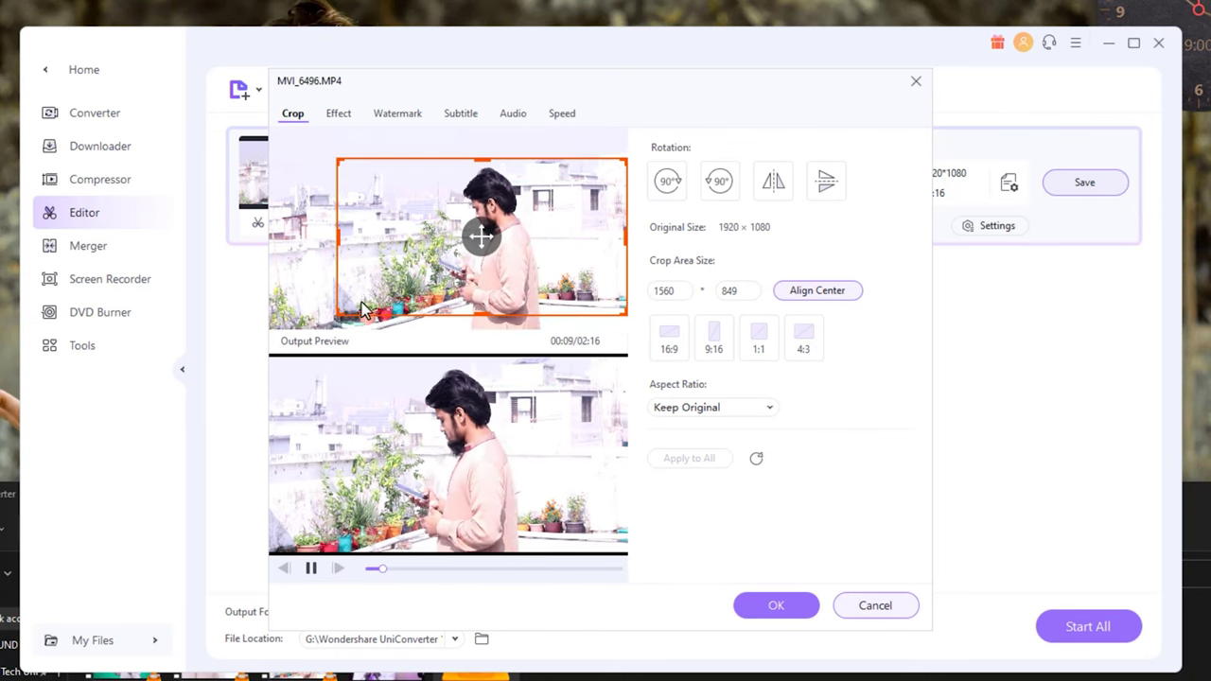
{"action": "left_click_drag", "start_coordinate": [338, 314], "coordinate": [392, 279]}
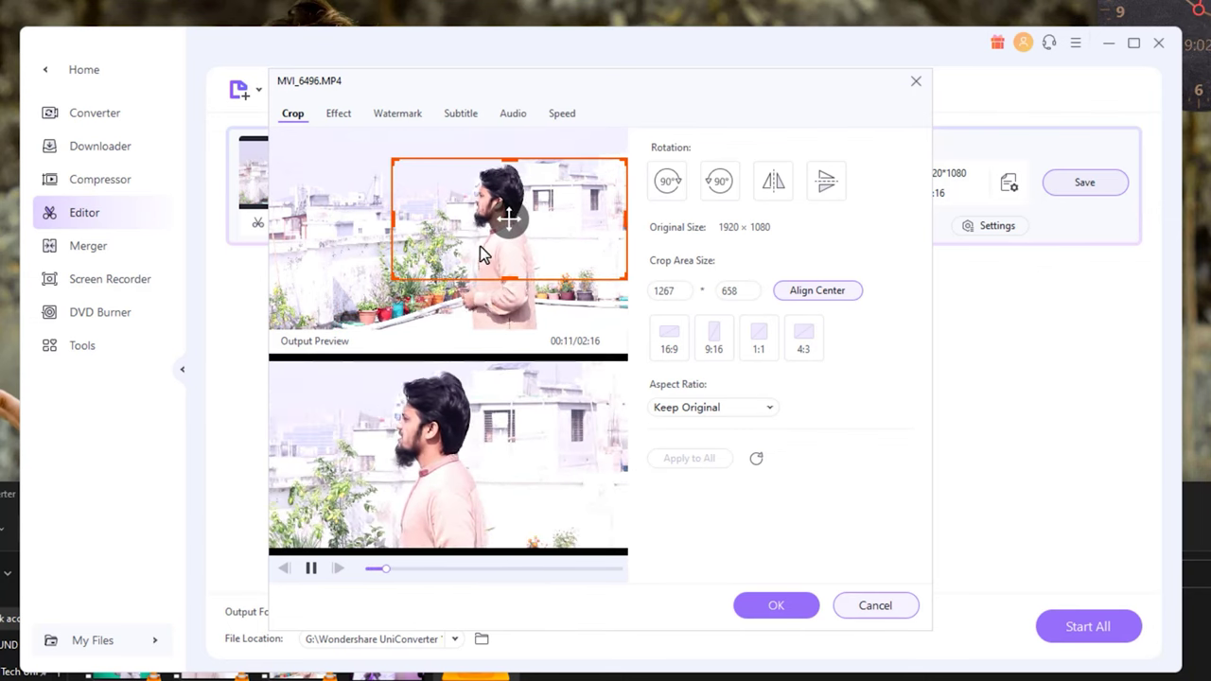
{"action": "left_click_drag", "start_coordinate": [508, 218], "coordinate": [496, 219]}
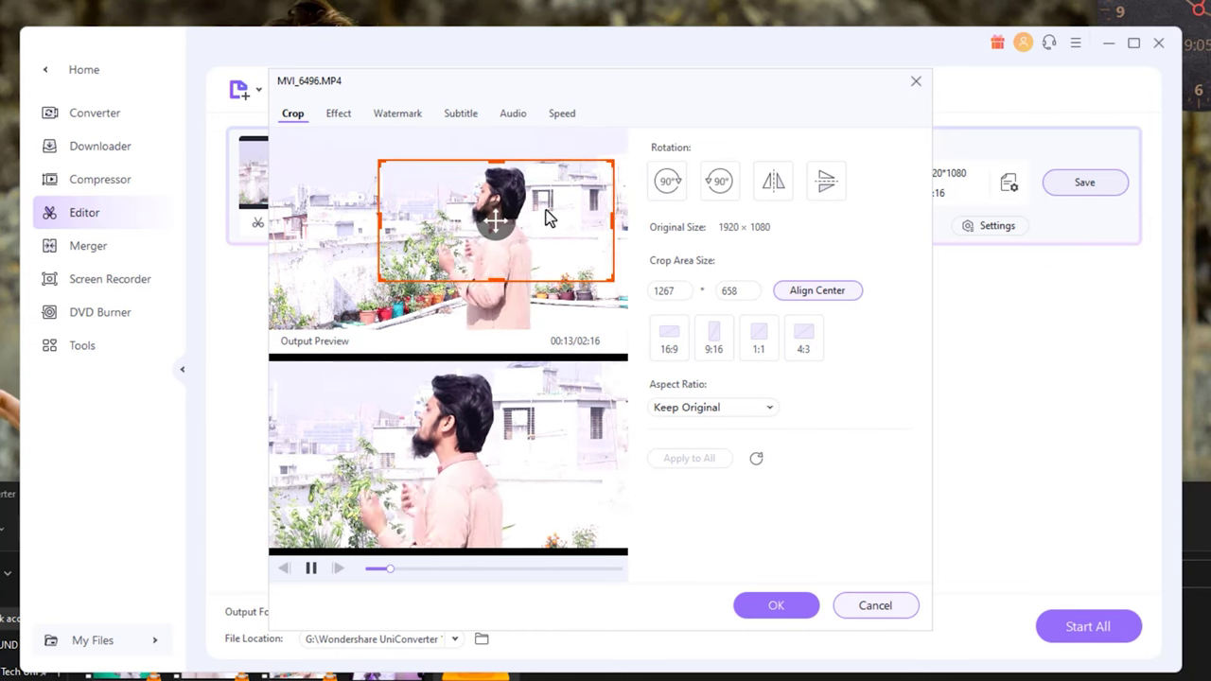
Test rotating, mirroring and flipping the video, returning it to its original orientation.
{"action": "left_click", "coordinate": [670, 185]}
{"action": "left_click", "coordinate": [670, 186]}
{"action": "left_click", "coordinate": [670, 186]}
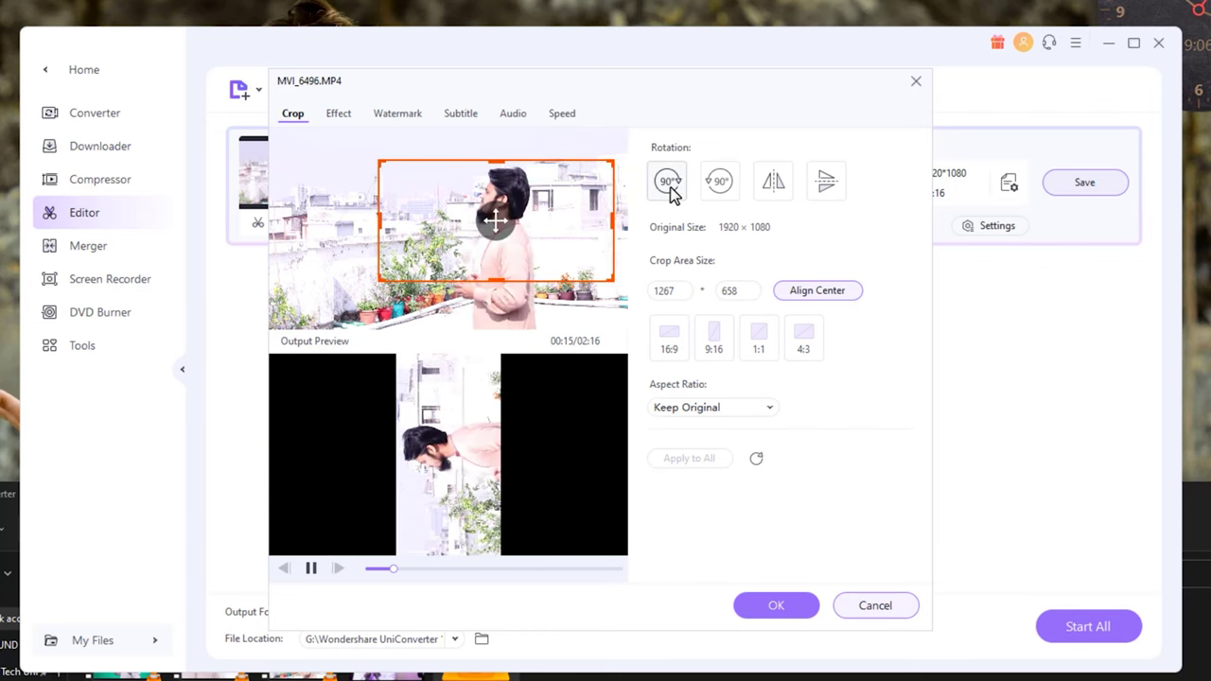
{"action": "left_click", "coordinate": [670, 185]}
{"action": "left_click", "coordinate": [776, 182]}
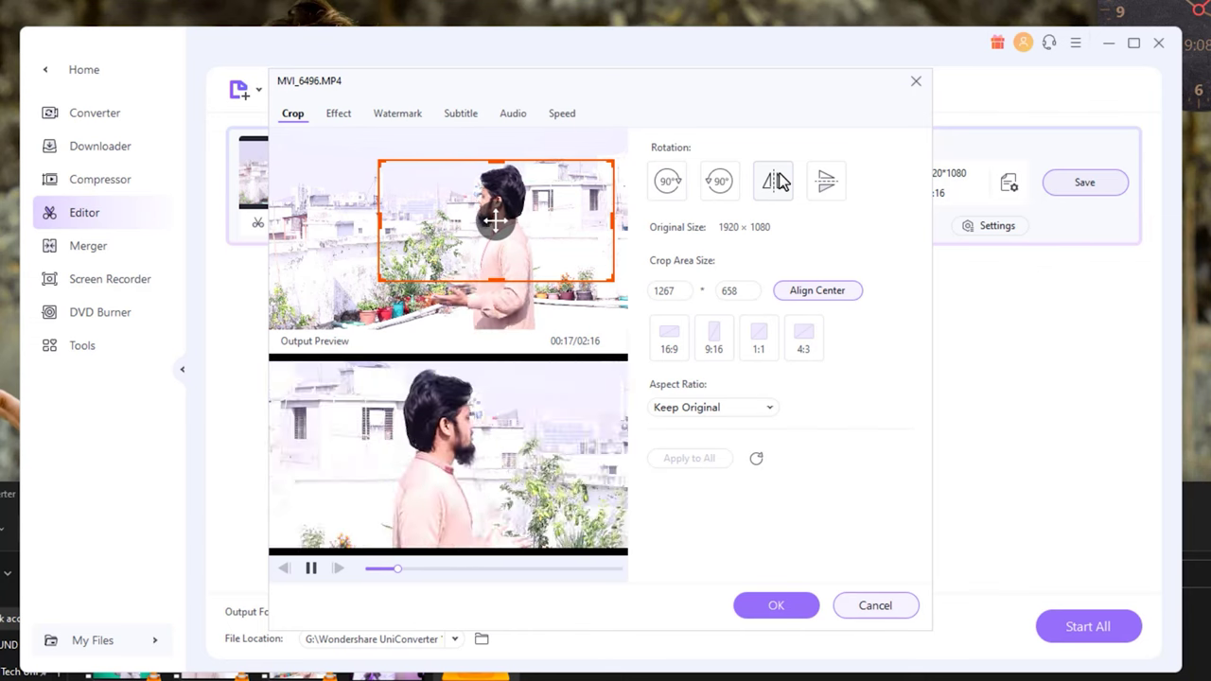
{"action": "left_click", "coordinate": [825, 192]}
{"action": "left_click", "coordinate": [828, 191]}
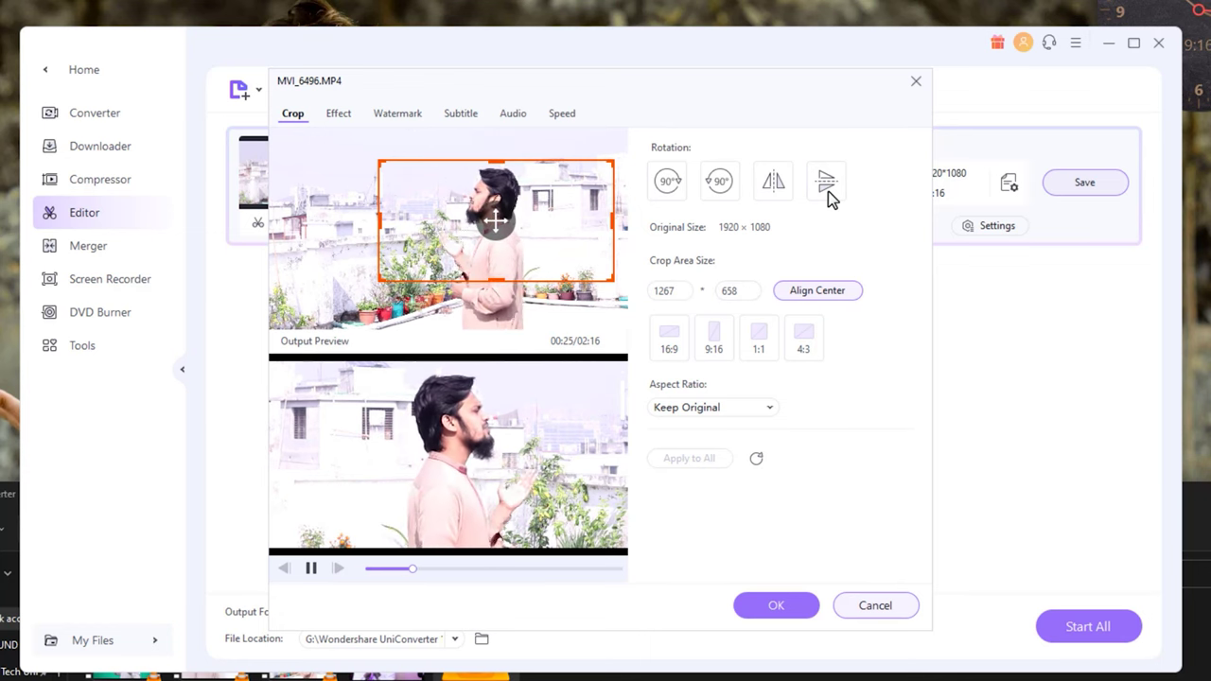
Try the 1:1, 4:3 and 16:9 presets, ending on 9:16 with Crop Size aspect ratio.
{"action": "left_click", "coordinate": [758, 341]}
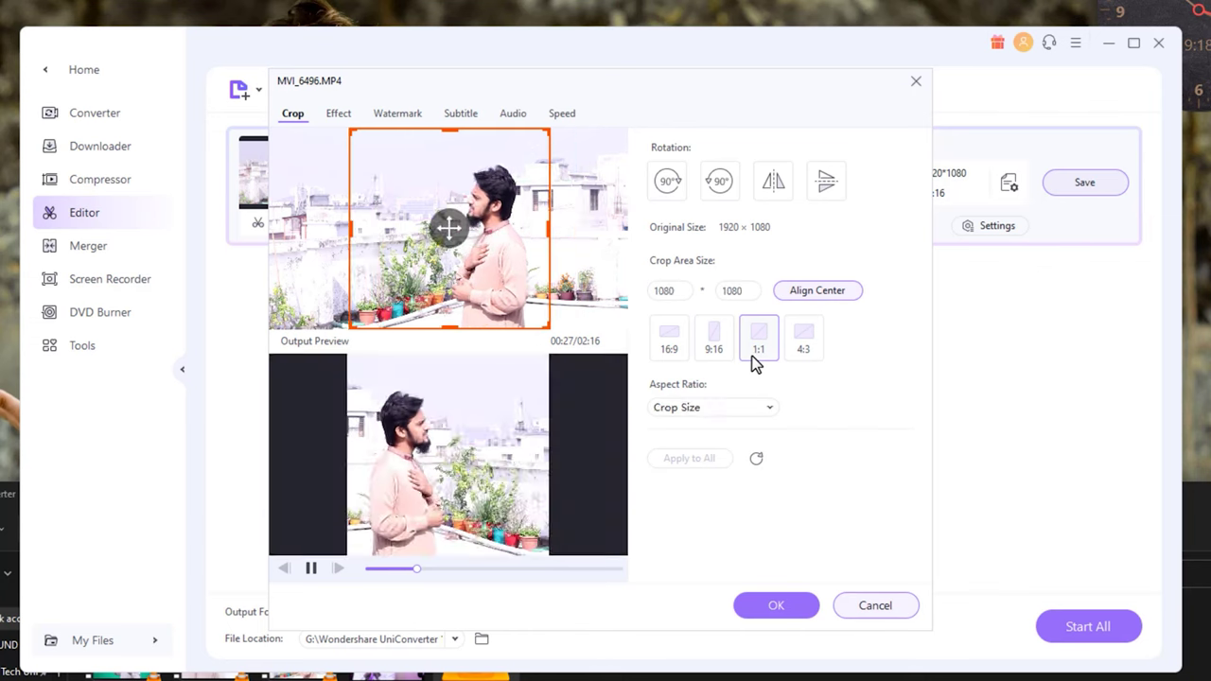
{"action": "left_click", "coordinate": [803, 350]}
{"action": "left_click", "coordinate": [669, 352]}
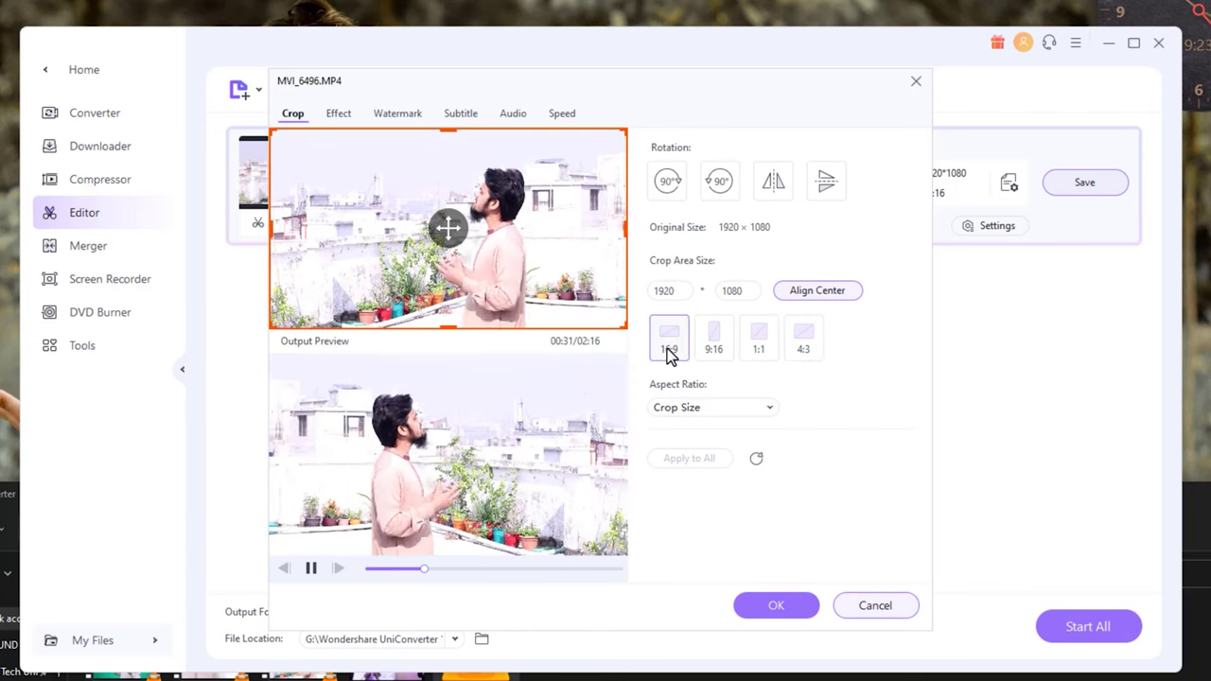
{"action": "left_click", "coordinate": [713, 350]}
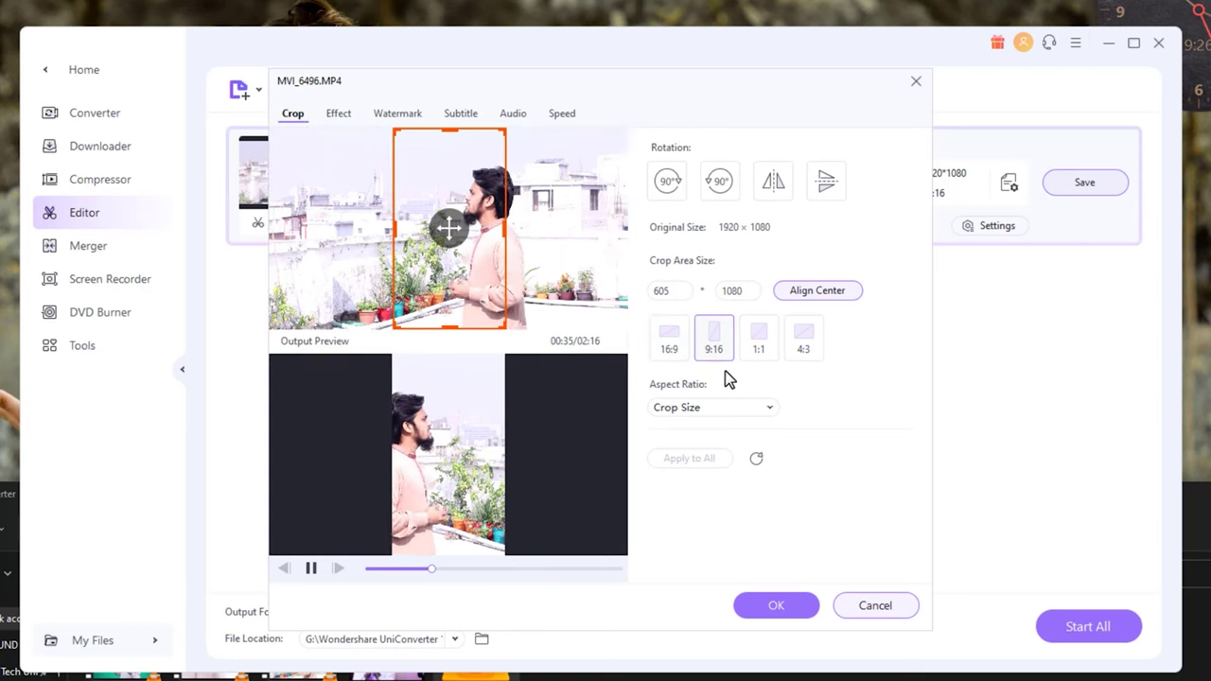
{"action": "left_click", "coordinate": [738, 409]}
{"action": "left_click", "coordinate": [823, 384]}
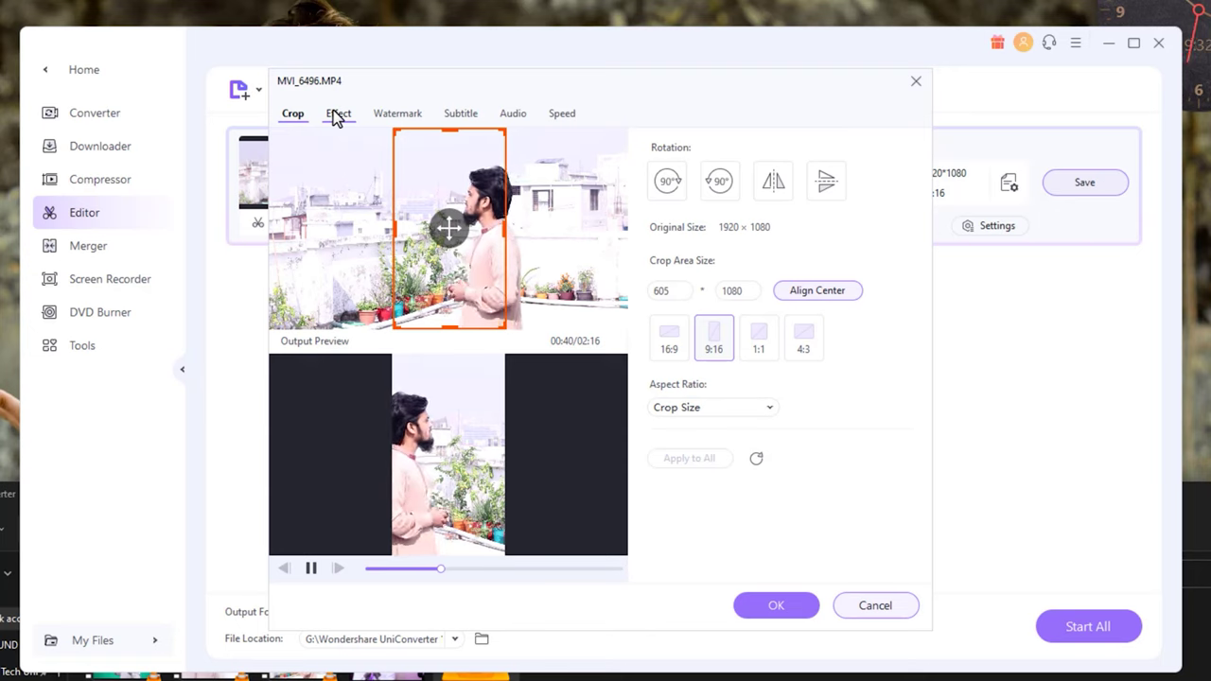
Save the 9:16 crop, then remove the cropped video from the list.
{"action": "left_click", "coordinate": [875, 605]}
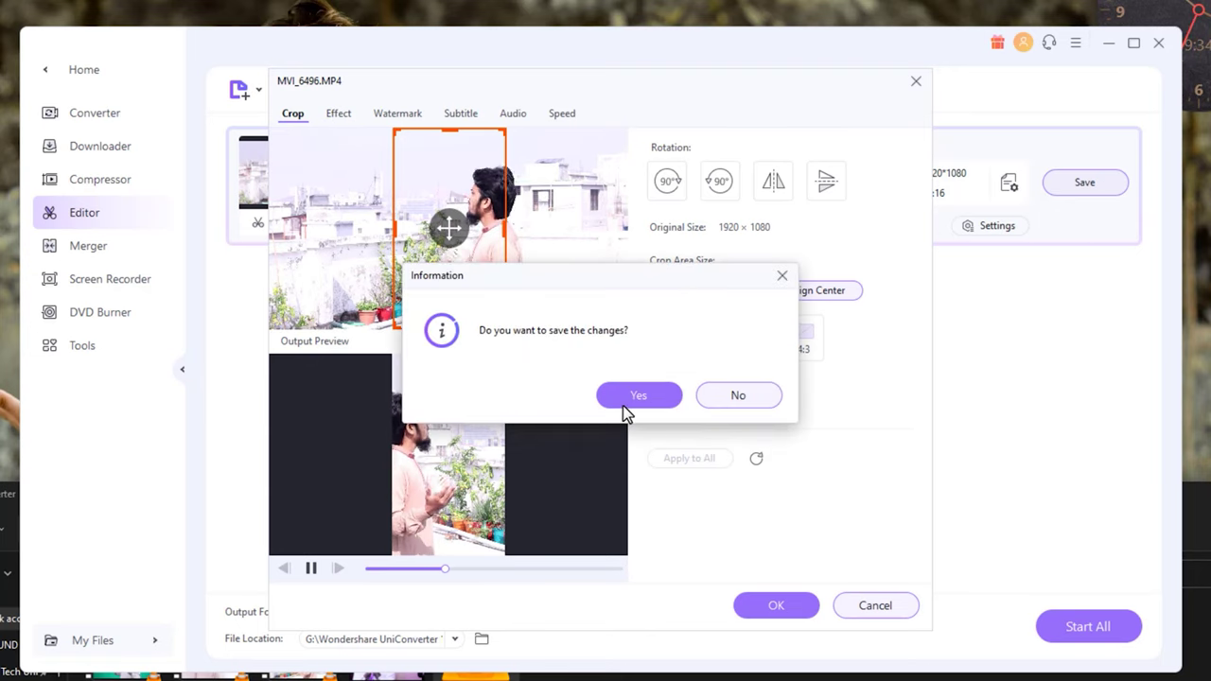
{"action": "left_click", "coordinate": [626, 399]}
{"action": "left_click", "coordinate": [1132, 138]}
{"action": "left_click", "coordinate": [647, 399]}
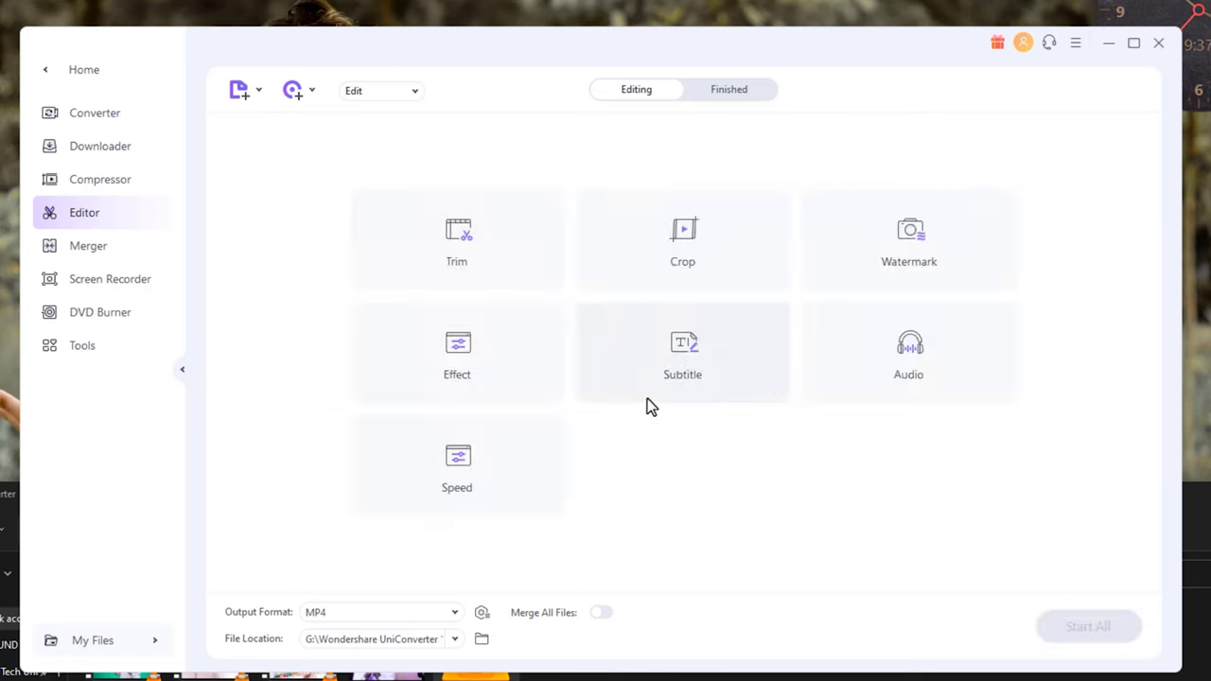
Reload MVI_6496 into the editing window through the Crop tool.
{"action": "left_click", "coordinate": [761, 264]}
{"action": "double_click", "coordinate": [406, 181]}
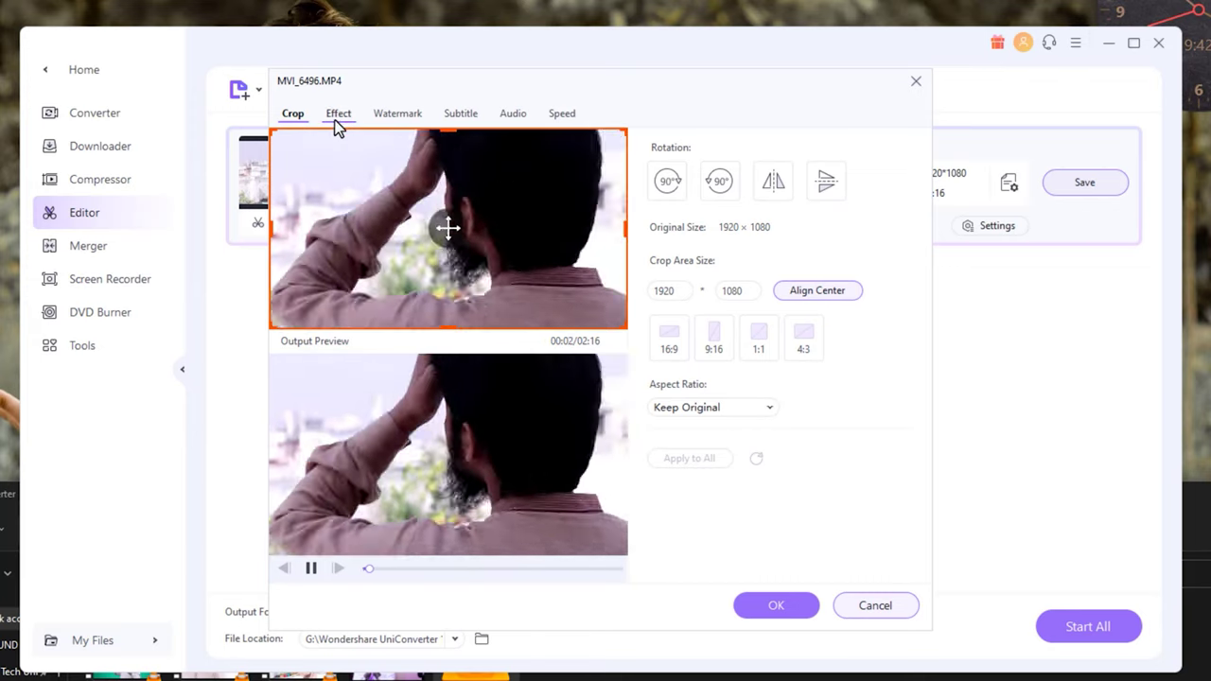
{"action": "left_click", "coordinate": [337, 120]}
Preview filters like Holiday, September, Willow, SunKissed, BW_Noise, Jigsaw and Rainbow2, then reset to None.
{"action": "left_click", "coordinate": [744, 384]}
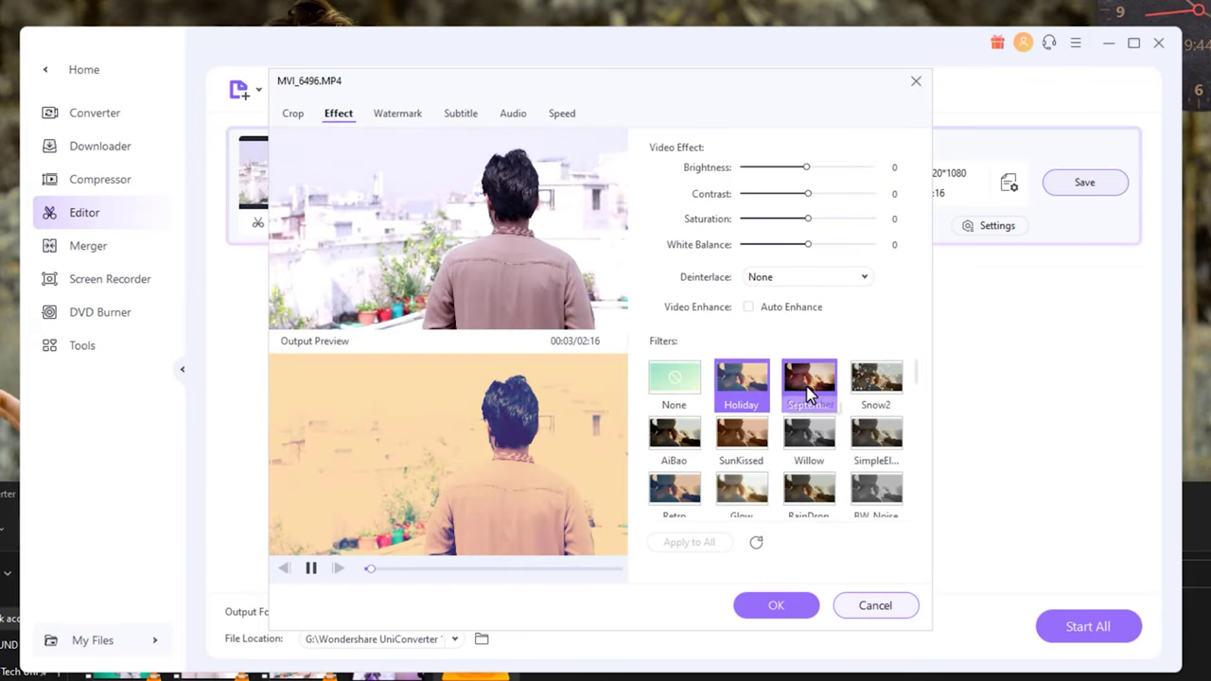
{"action": "left_click", "coordinate": [807, 383]}
{"action": "left_click", "coordinate": [803, 441]}
{"action": "left_click", "coordinate": [726, 443]}
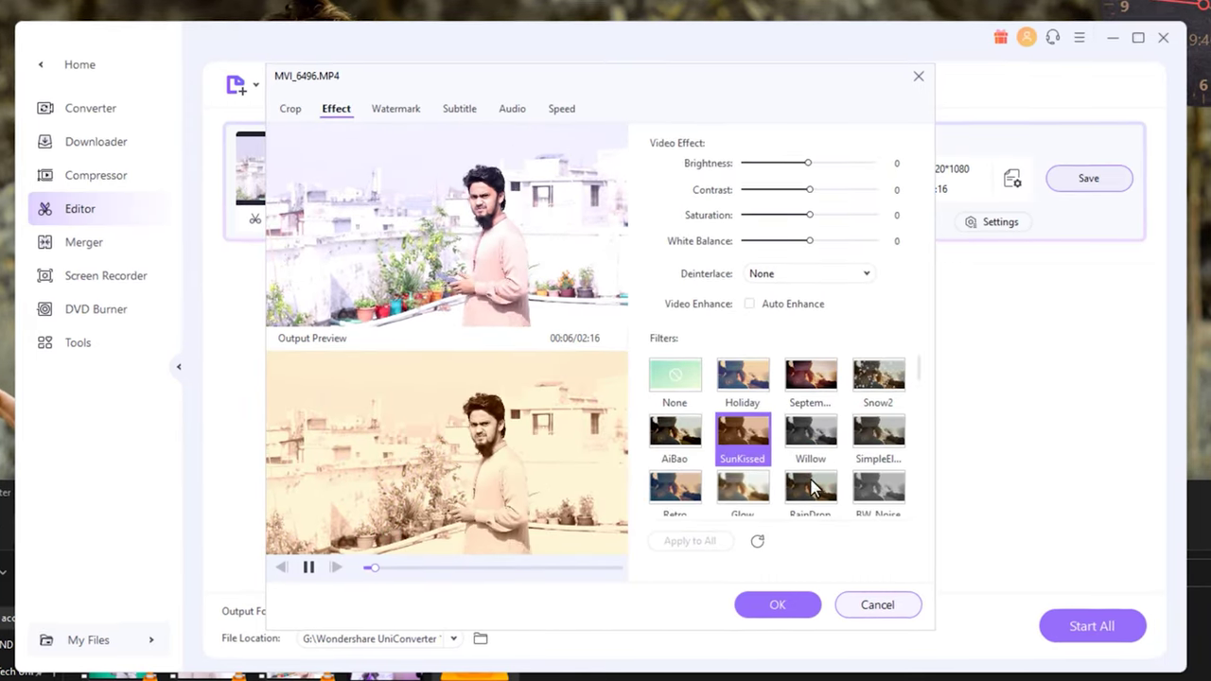
{"action": "left_click", "coordinate": [878, 487]}
{"action": "scroll", "coordinate": [852, 488], "scroll_direction": "down", "scroll_amount": 4}
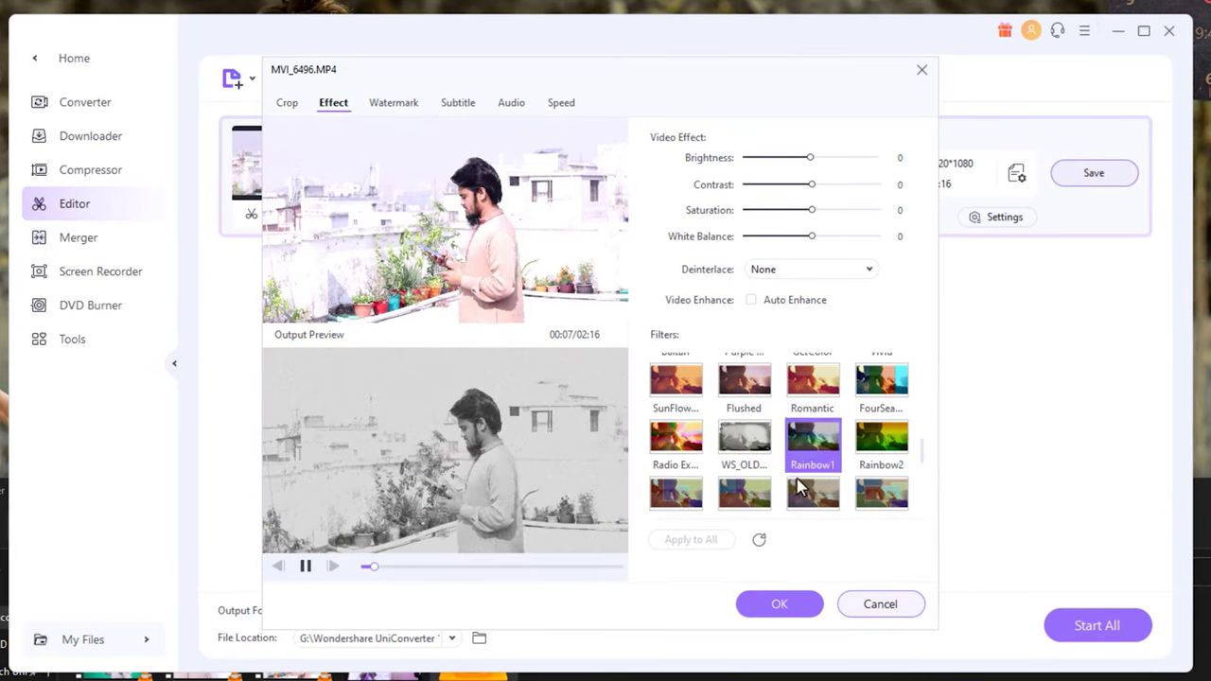
{"action": "left_click", "coordinate": [809, 487]}
{"action": "left_click", "coordinate": [743, 483]}
{"action": "left_click", "coordinate": [678, 481]}
{"action": "left_click", "coordinate": [676, 424]}
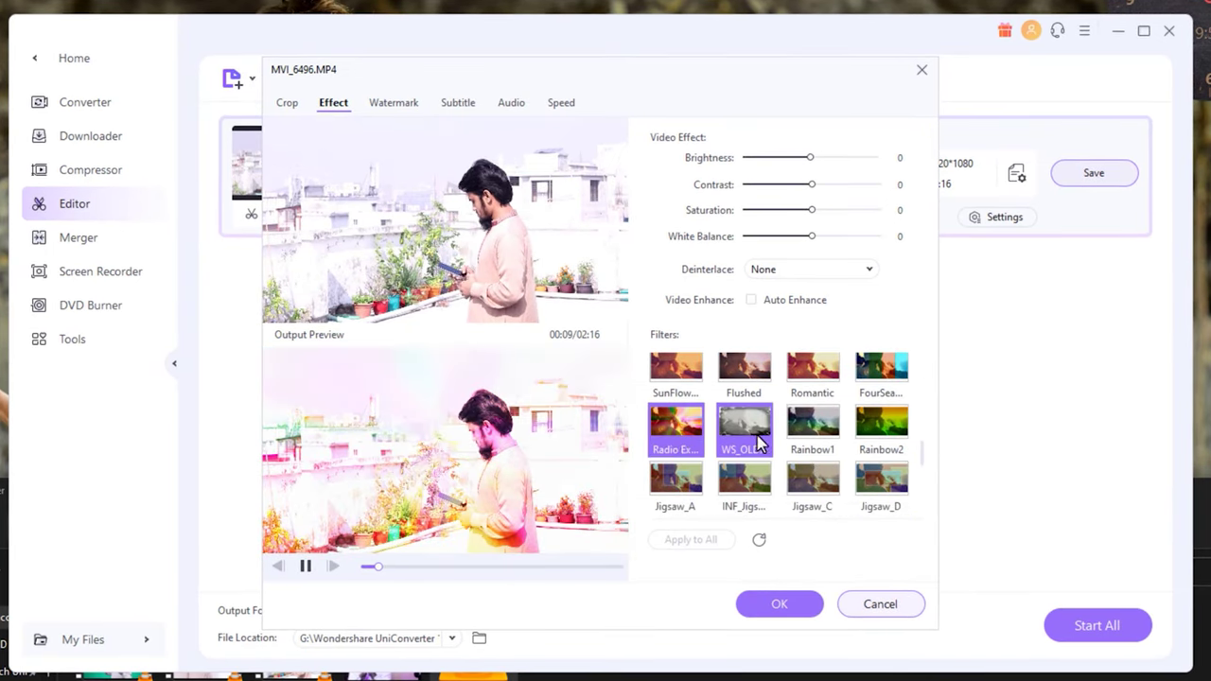
{"action": "left_click", "coordinate": [872, 446]}
{"action": "scroll", "coordinate": [865, 440], "scroll_direction": "up", "scroll_amount": 5}
{"action": "left_click", "coordinate": [697, 398]}
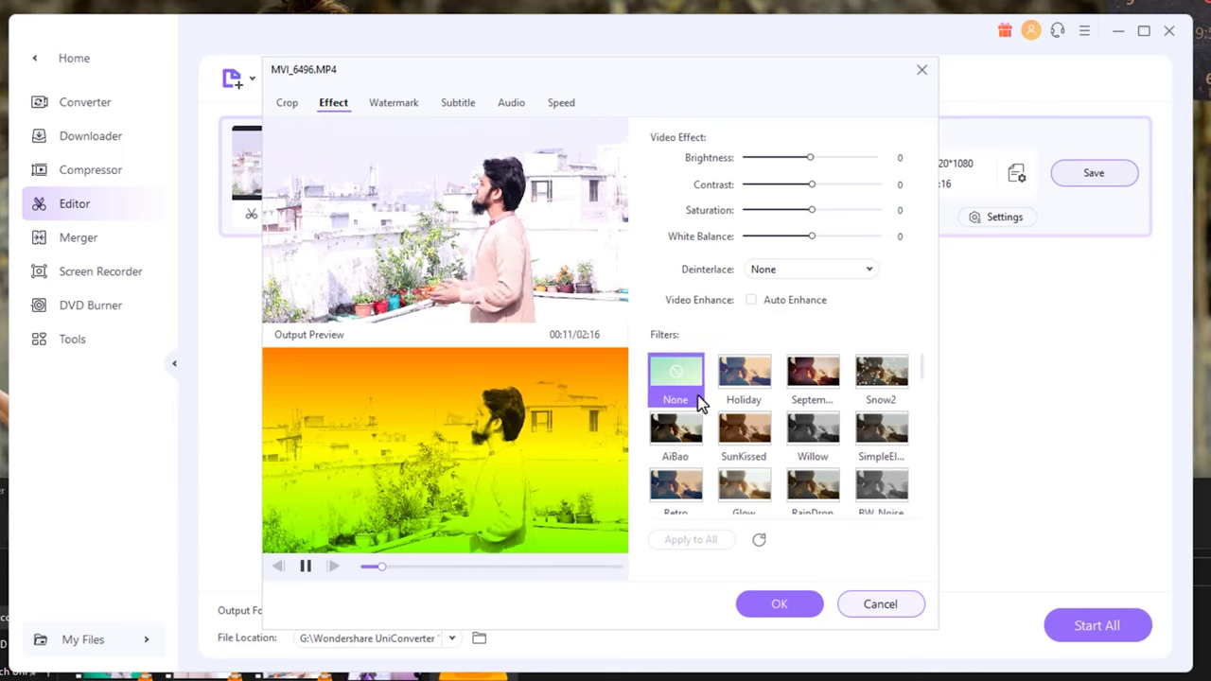
Set Brightness 7, Contrast 5 and White Balance -8.
{"action": "left_click", "coordinate": [815, 185]}
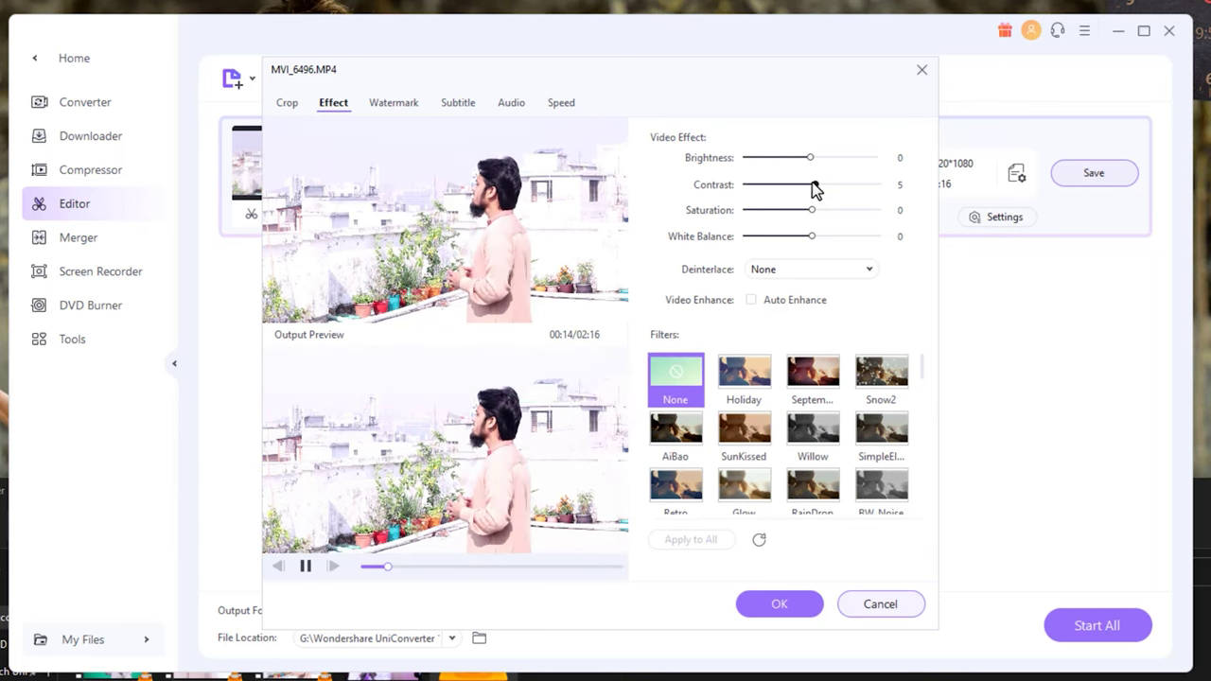
{"action": "left_click", "coordinate": [818, 158]}
{"action": "left_click", "coordinate": [815, 158]}
{"action": "left_click", "coordinate": [806, 237]}
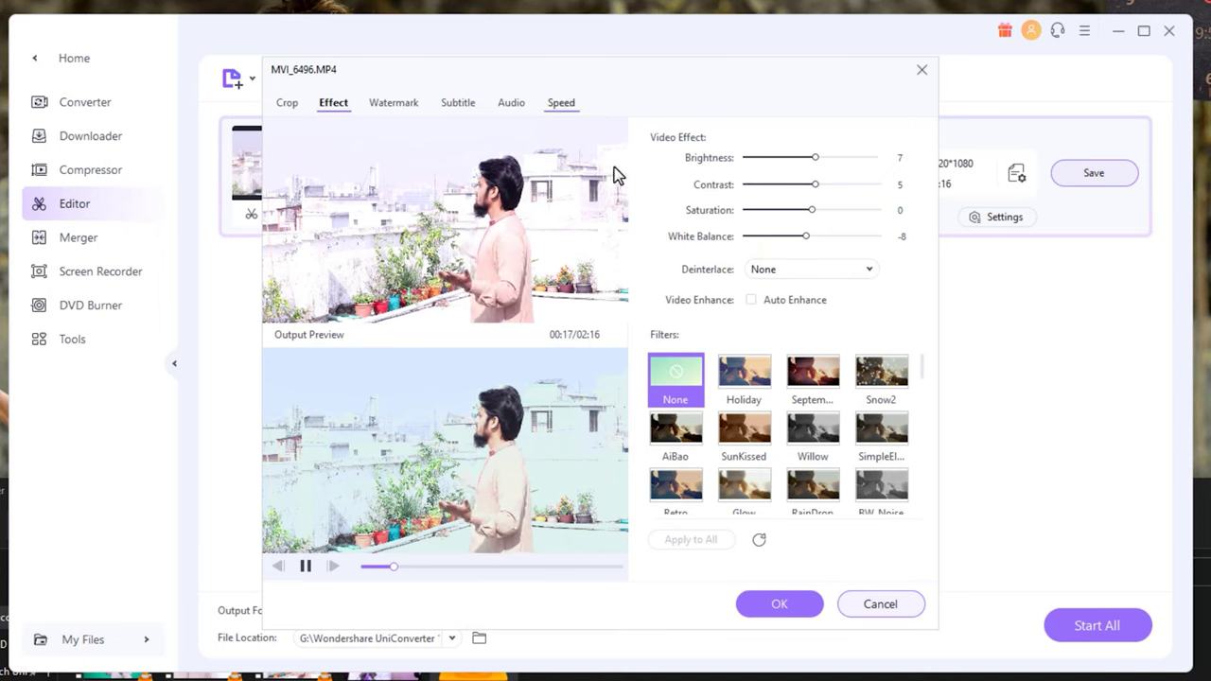
{"action": "left_click", "coordinate": [408, 104]}
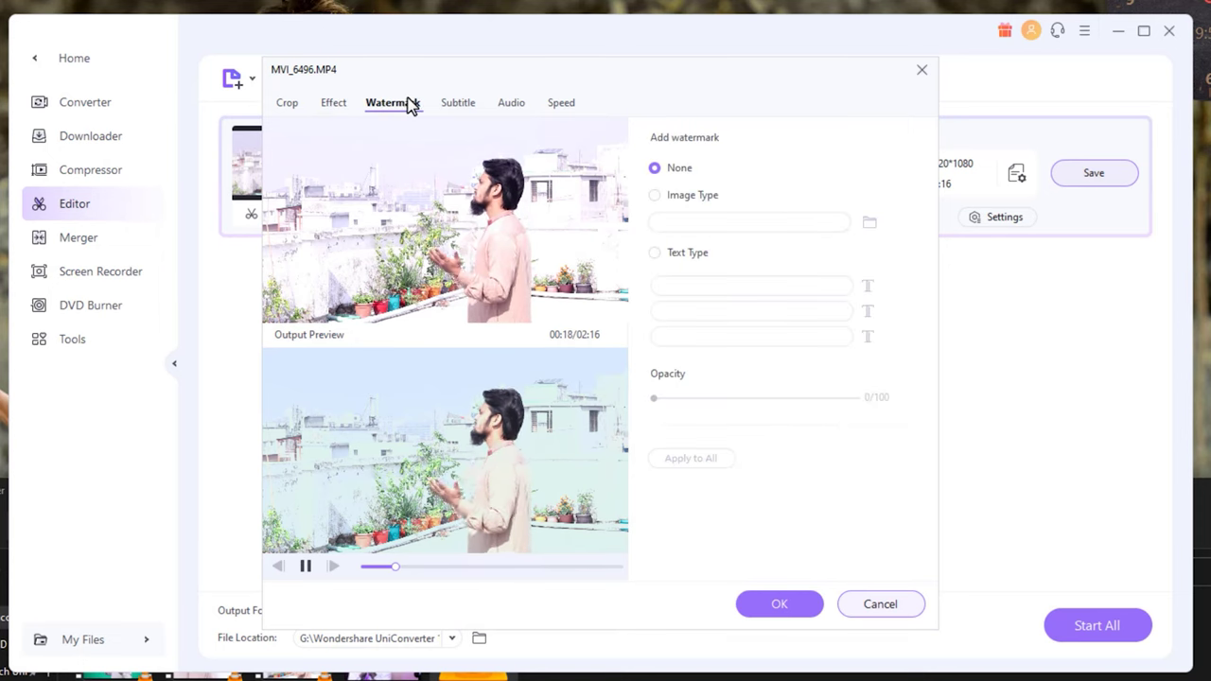
Add the creator's name as a text watermark placed at the video's bottom-right.
{"action": "left_click", "coordinate": [683, 201]}
{"action": "left_click", "coordinate": [673, 174]}
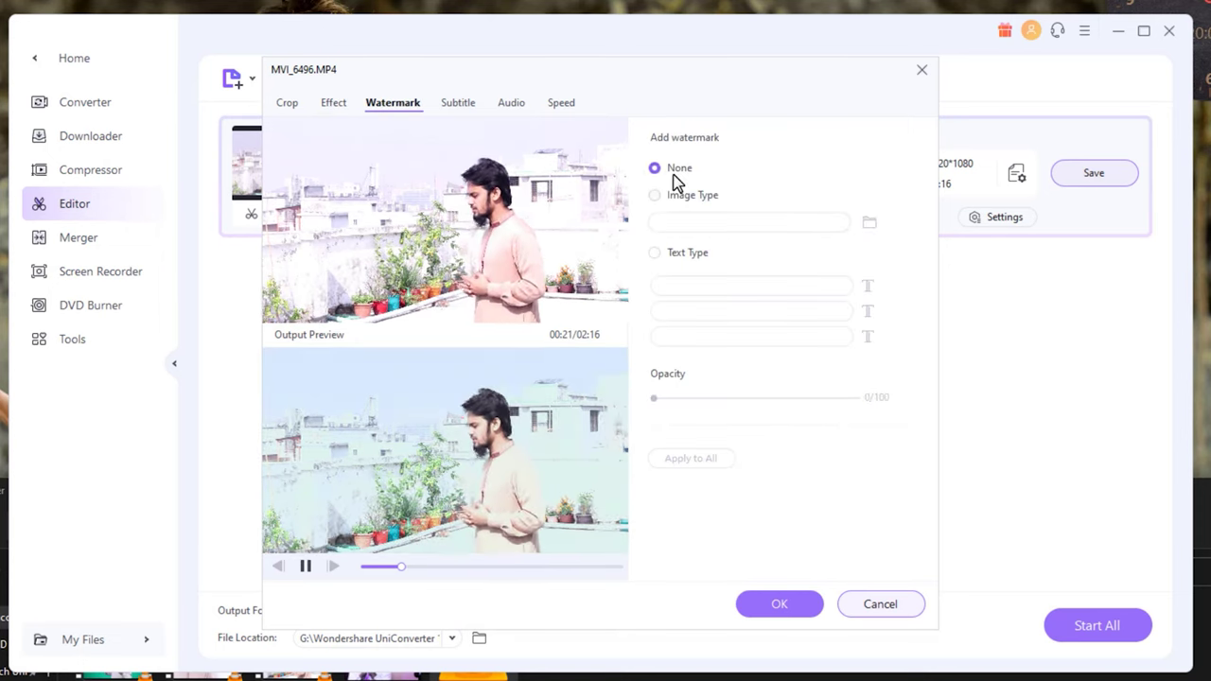
{"action": "left_click", "coordinate": [676, 256]}
{"action": "left_click", "coordinate": [683, 288]}
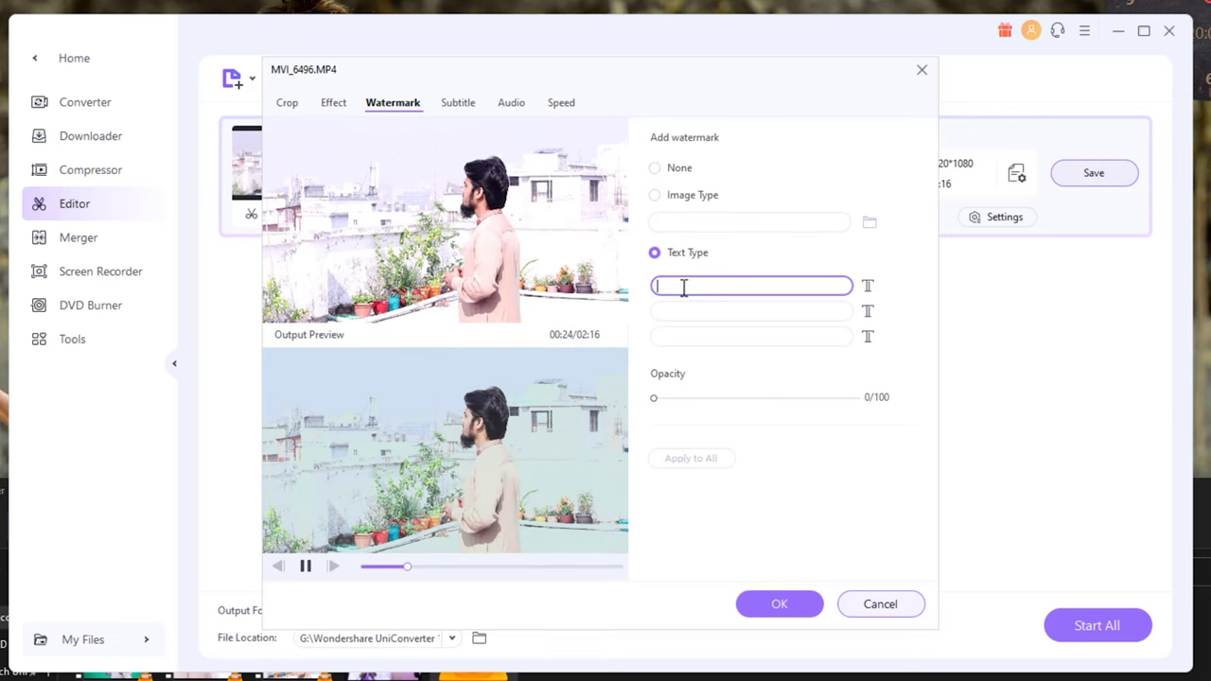
{"action": "type", "text": "Saifur Rahman Azim"}
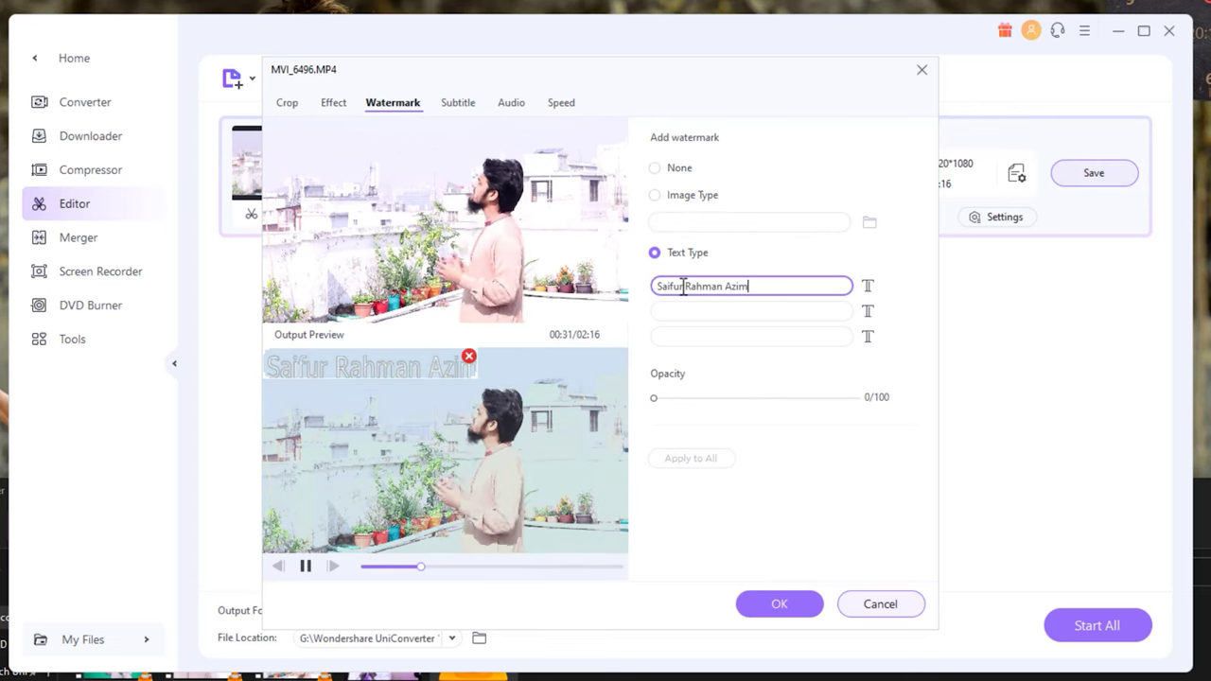
{"action": "left_click_drag", "start_coordinate": [477, 376], "coordinate": [573, 532]}
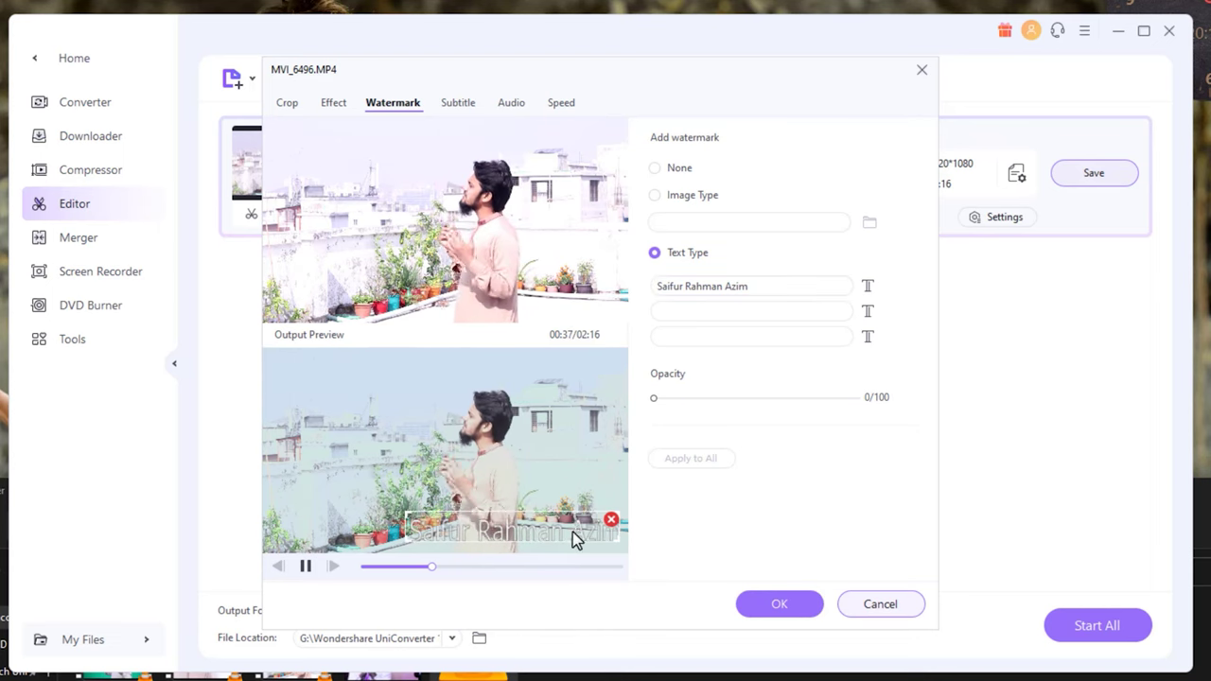
{"action": "left_click", "coordinate": [468, 106]}
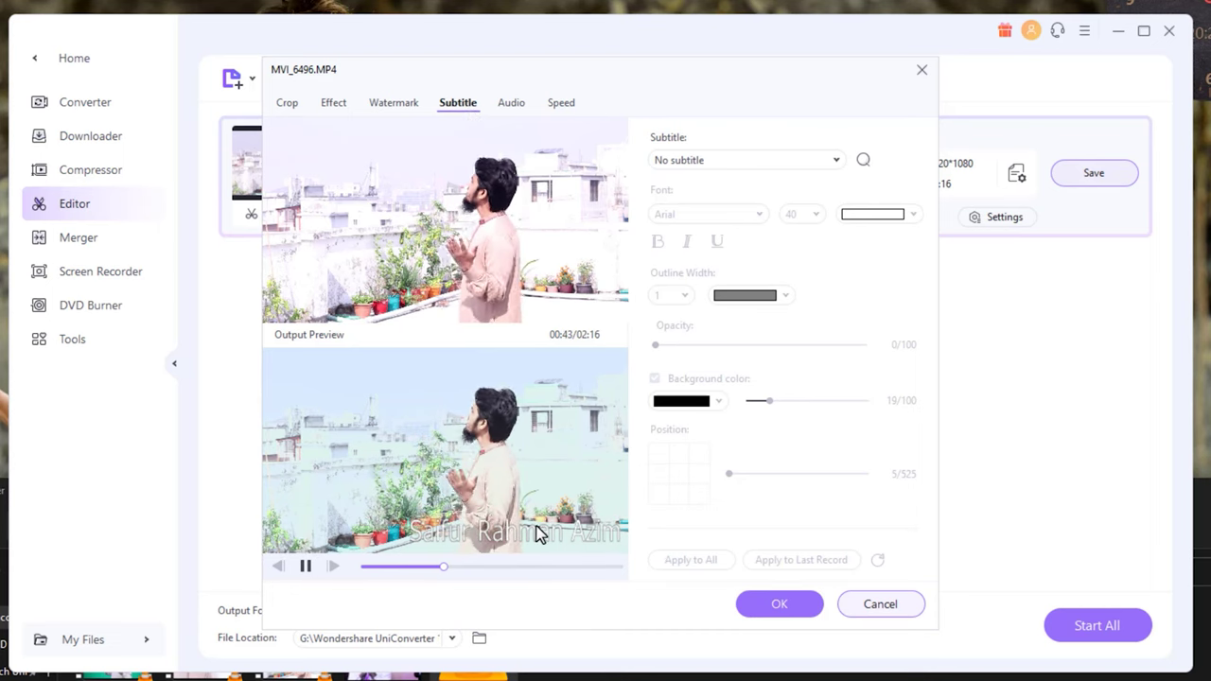
Set Volume to 108, Enhance Voice to 6, and playback speed to 3X.
{"action": "left_click", "coordinate": [509, 104]}
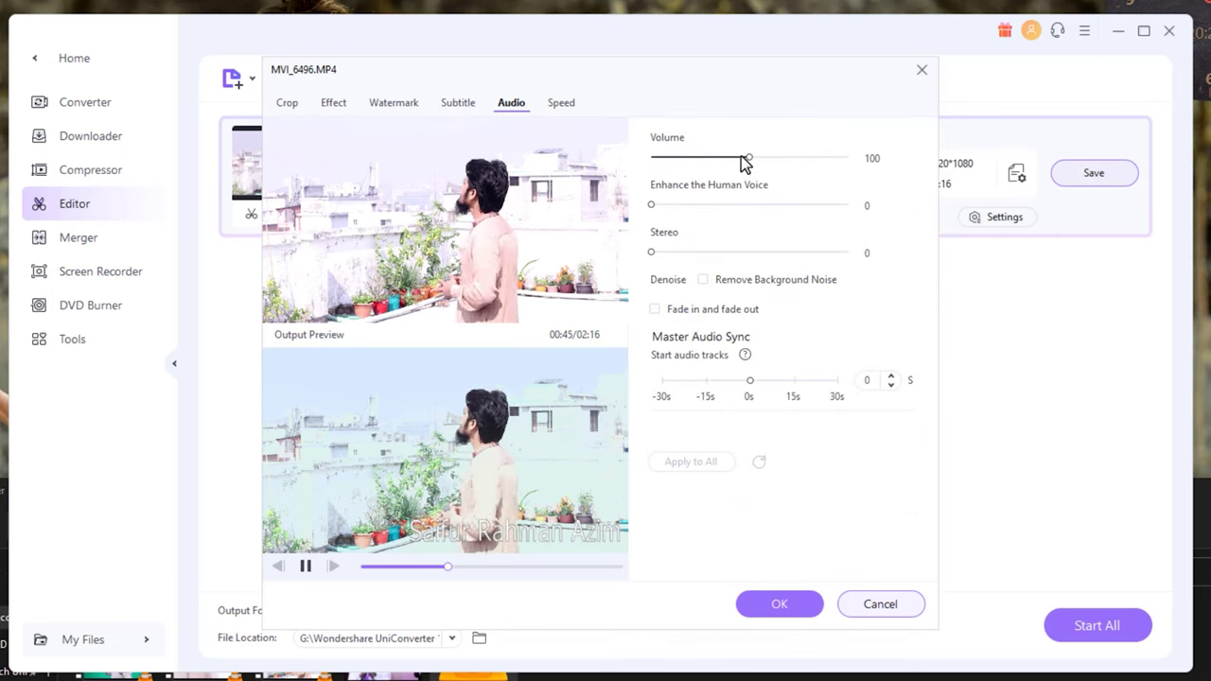
{"action": "left_click_drag", "start_coordinate": [749, 158], "coordinate": [757, 158]}
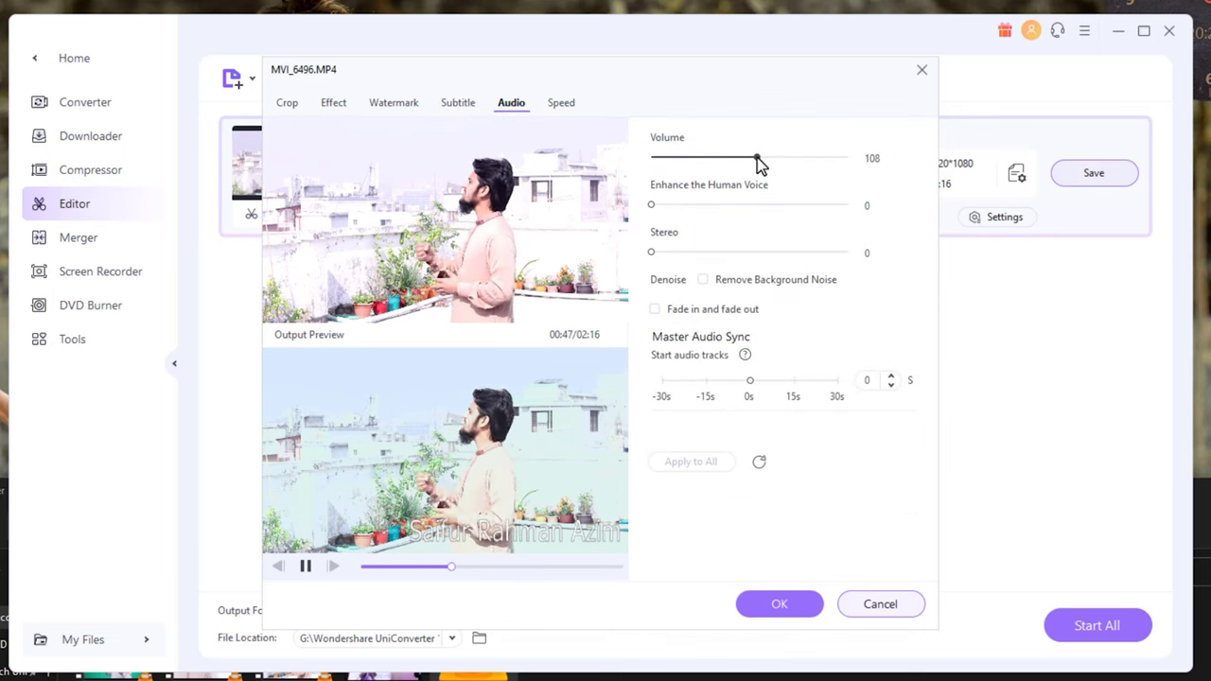
{"action": "left_click_drag", "start_coordinate": [652, 204], "coordinate": [662, 204]}
{"action": "left_click", "coordinate": [568, 106]}
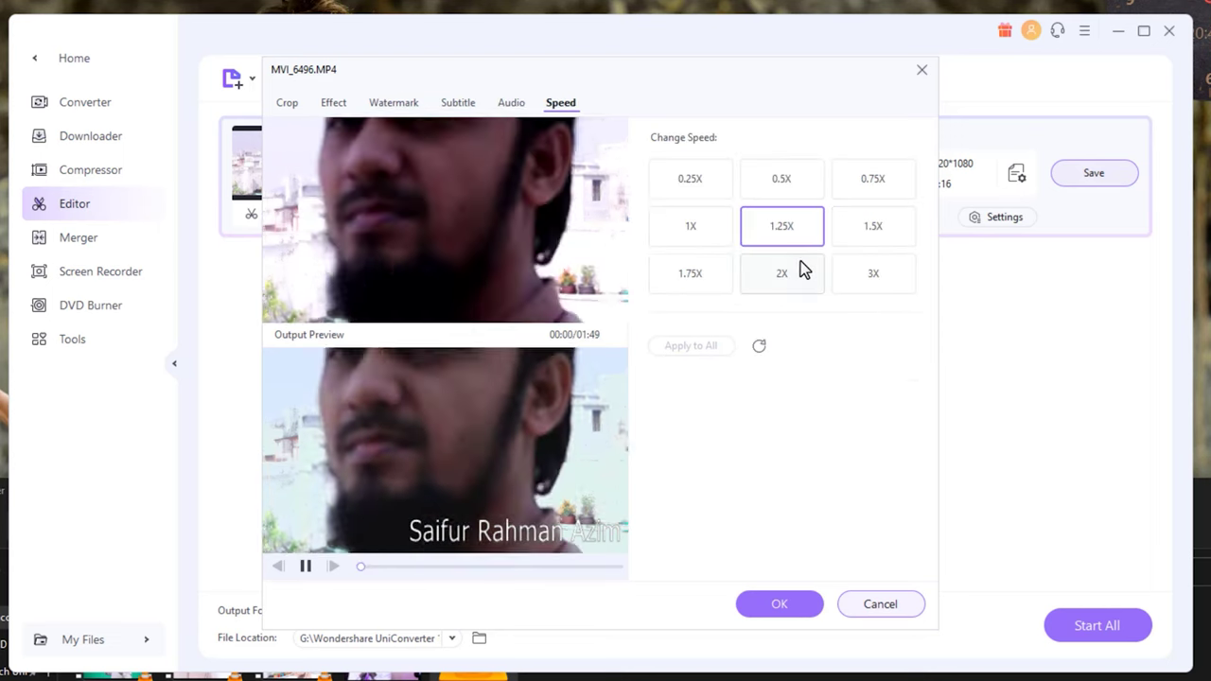
{"action": "left_click", "coordinate": [873, 273]}
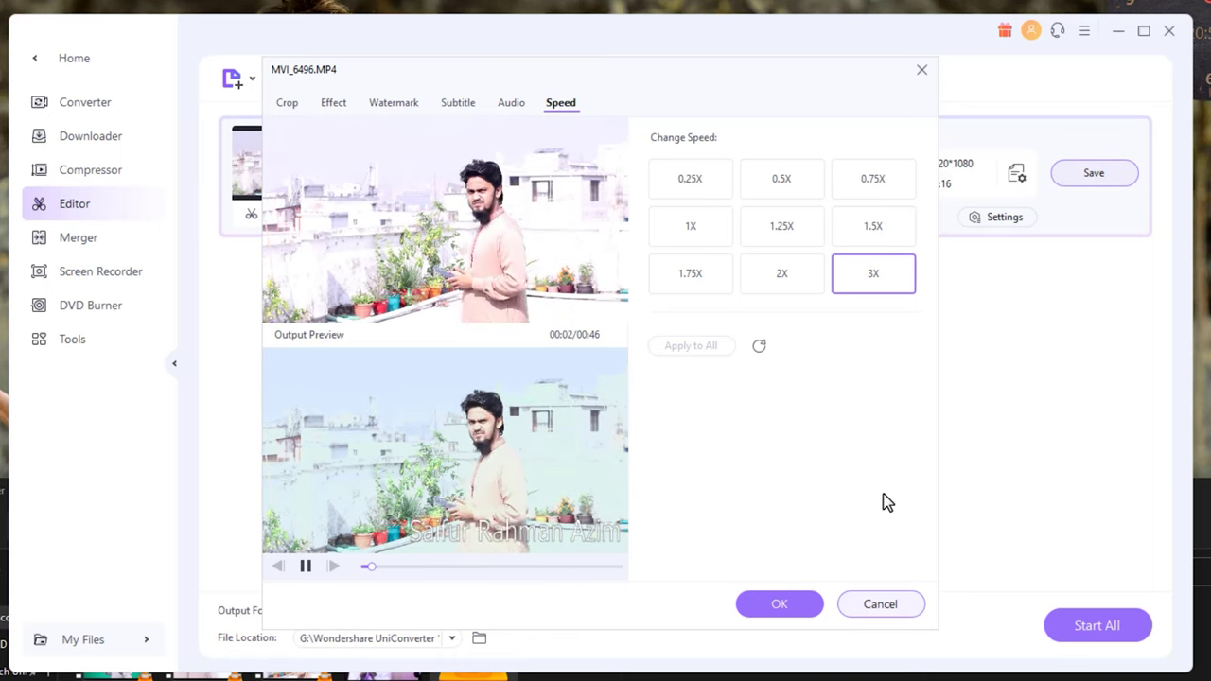
Save the edits and remove MVI_6496 from the Editor list.
{"action": "left_click", "coordinate": [863, 603]}
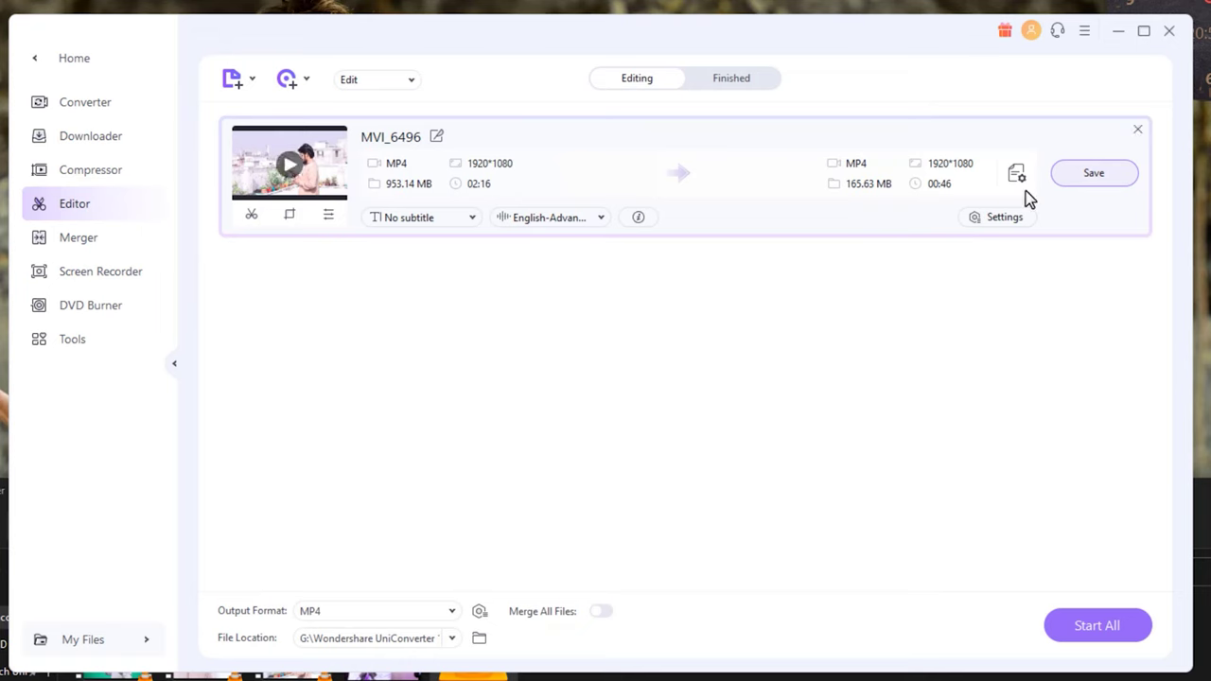
{"action": "left_click", "coordinate": [1136, 133]}
{"action": "left_click", "coordinate": [654, 397]}
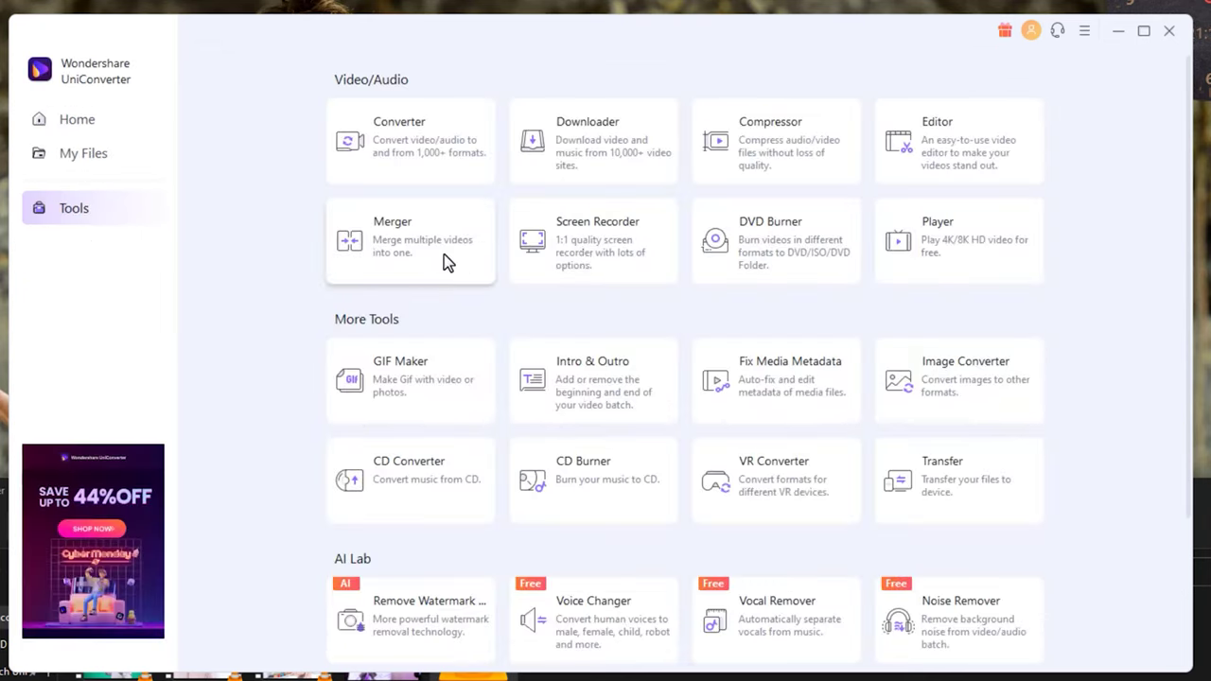
Load MVI_6487 and MVI_6496 into the Merger and merge them into one MP4.
{"action": "left_click", "coordinate": [449, 262]}
{"action": "left_click", "coordinate": [694, 306]}
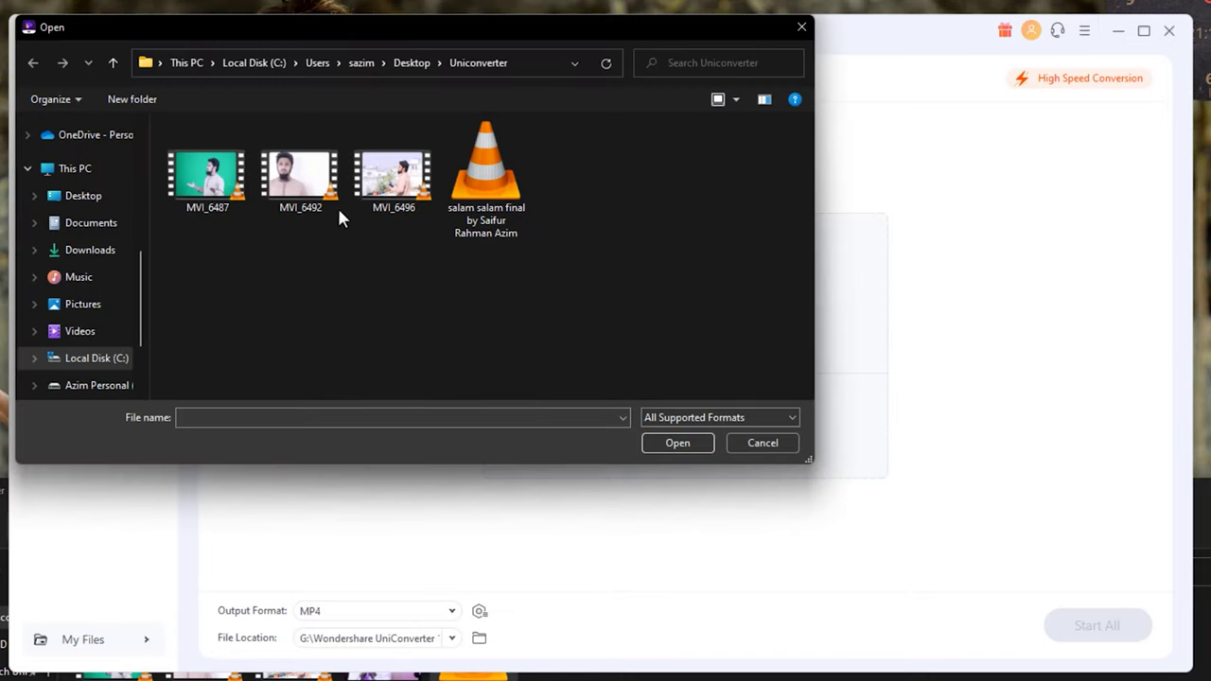
{"action": "left_click", "coordinate": [202, 173]}
{"action": "left_click", "coordinate": [402, 170], "text": "ctrl"}
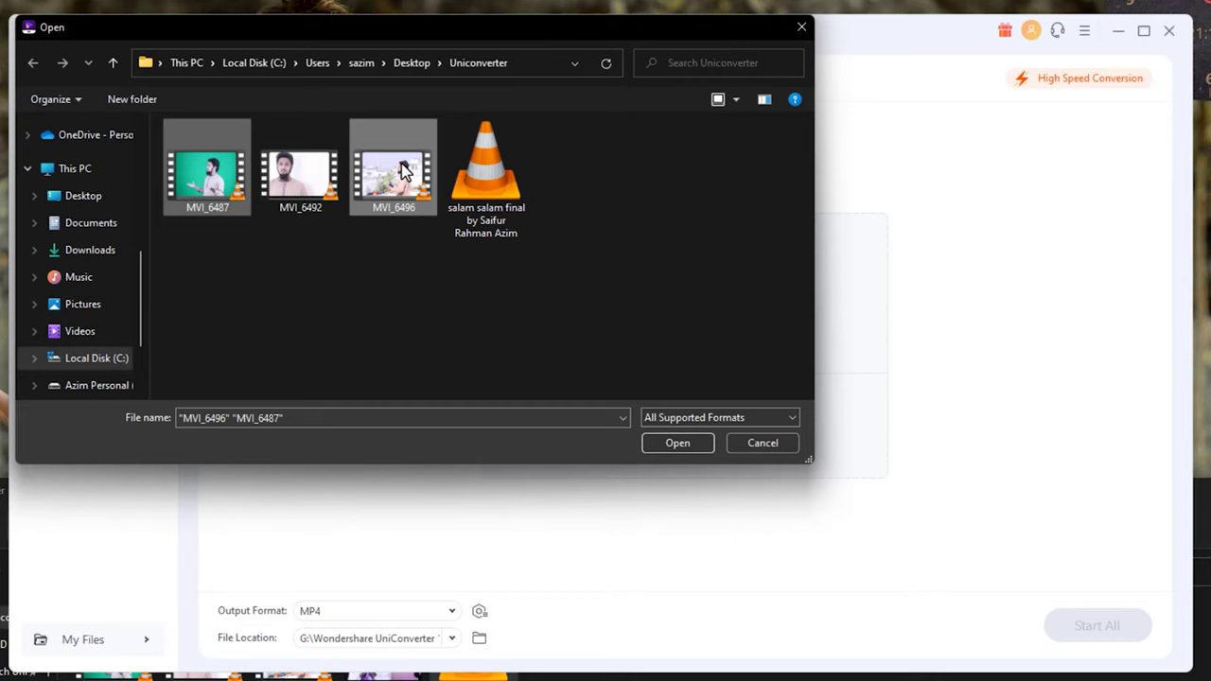
{"action": "left_click", "coordinate": [299, 149]}
{"action": "left_click", "coordinate": [381, 178], "text": "ctrl"}
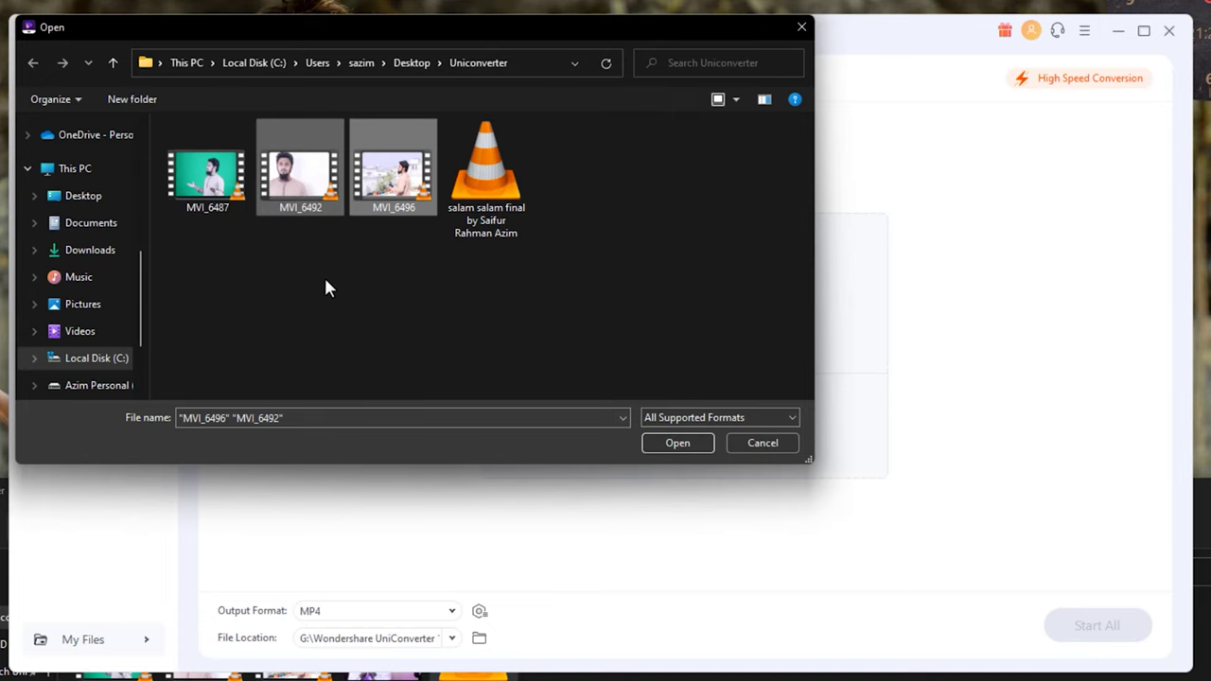
{"action": "left_click", "coordinate": [325, 282]}
{"action": "left_click", "coordinate": [228, 208]}
{"action": "left_click", "coordinate": [403, 170], "text": "ctrl"}
{"action": "left_click", "coordinate": [691, 452]}
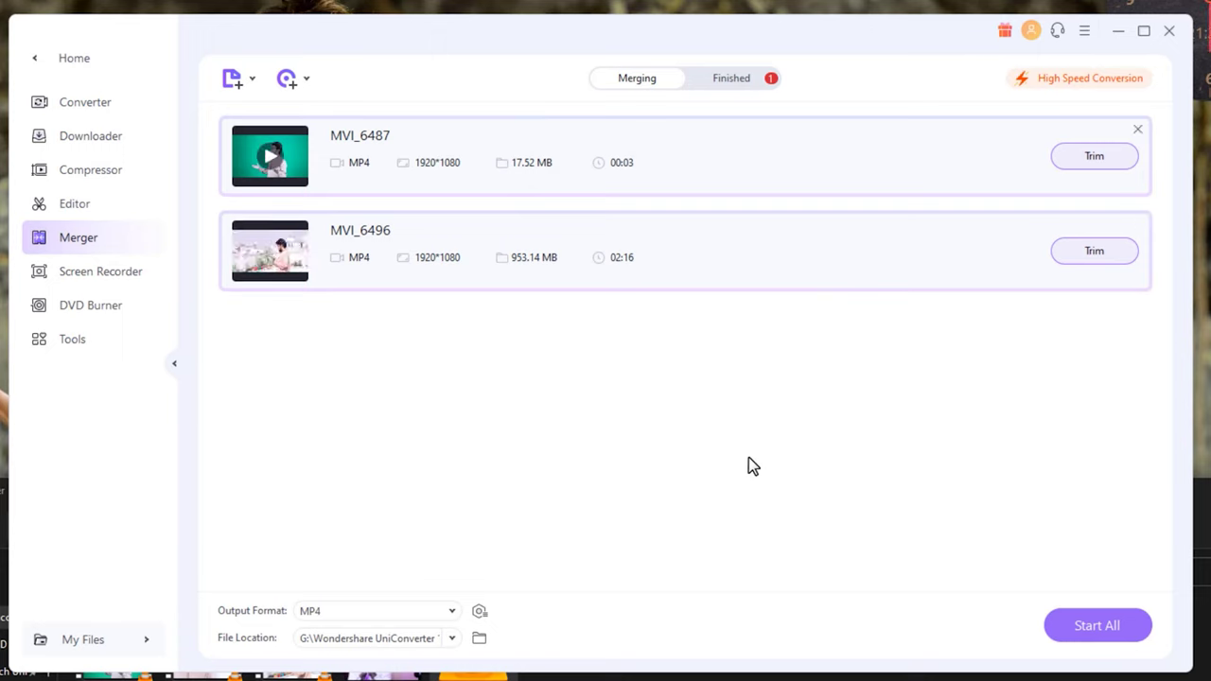
{"action": "left_click", "coordinate": [1103, 632]}
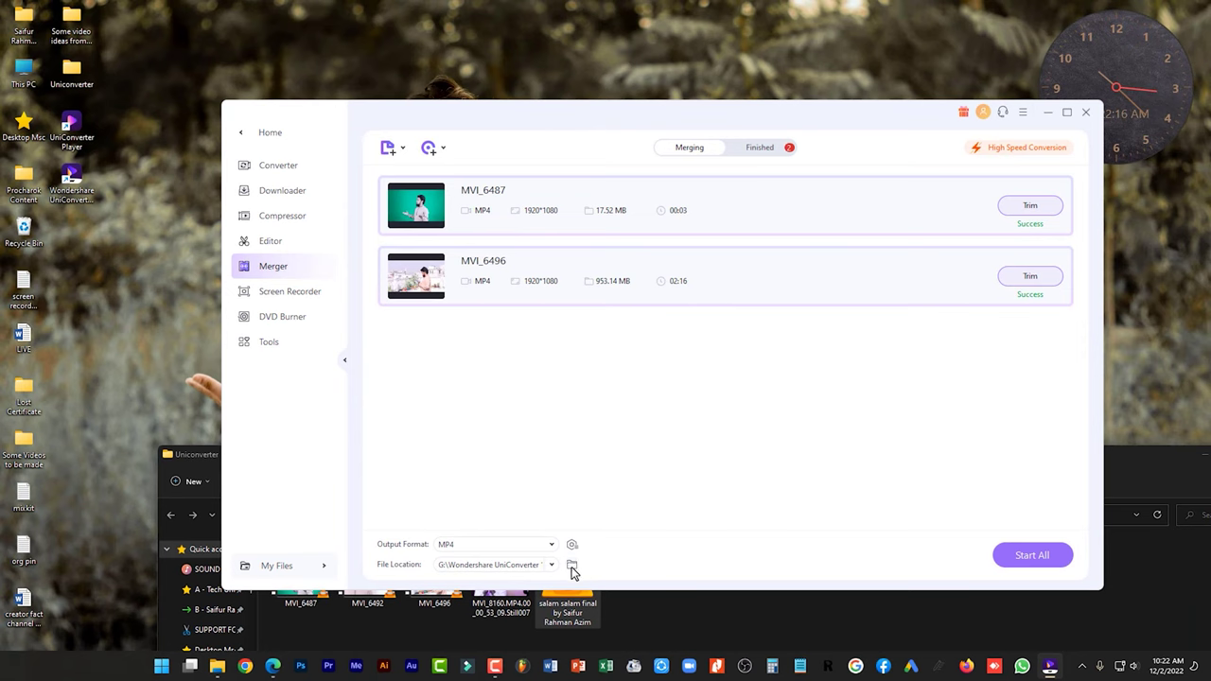
Find MVI_6487__Merged.mp4 in the Merged folder and play it full screen in VLC.
{"action": "left_click", "coordinate": [572, 564]}
{"action": "left_click", "coordinate": [151, 149]}
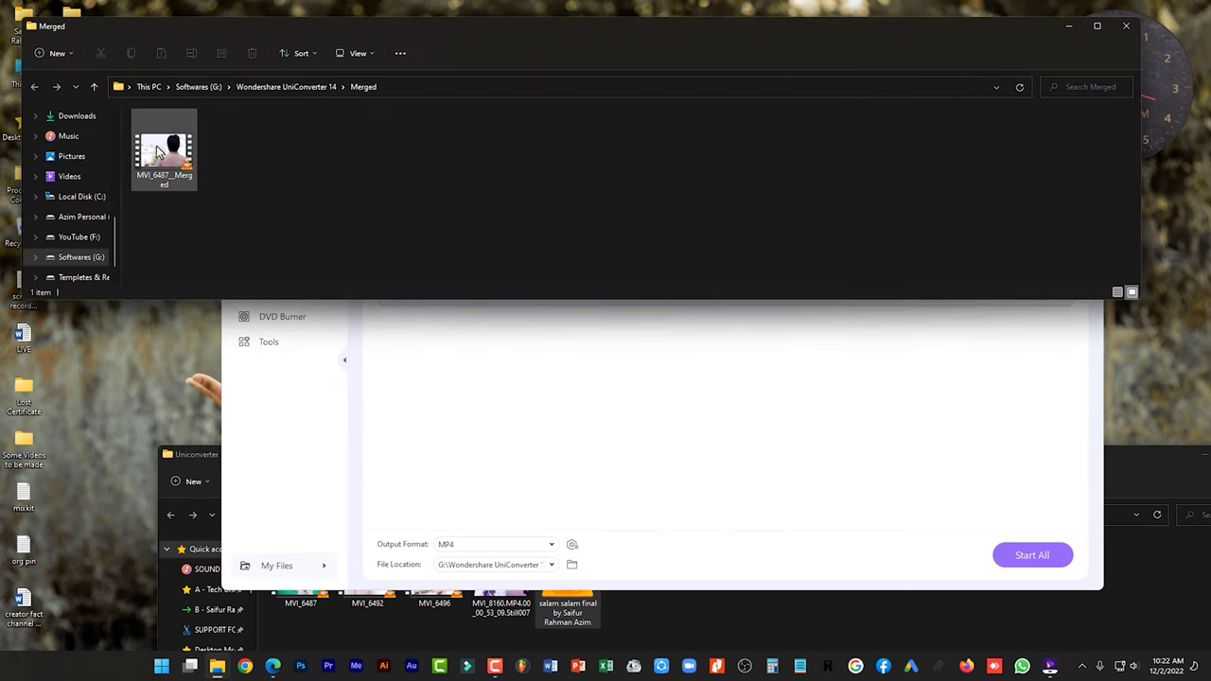
{"action": "double_click", "coordinate": [151, 148]}
{"action": "double_click", "coordinate": [775, 326]}
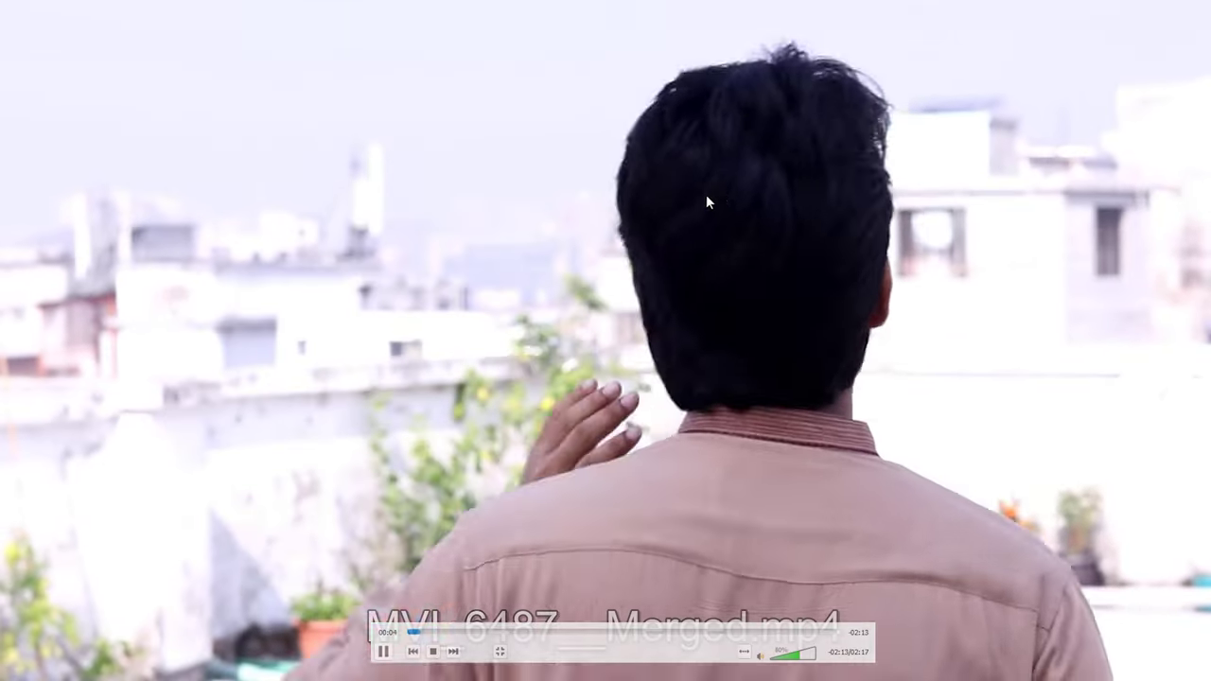
{"action": "double_click", "coordinate": [706, 194]}
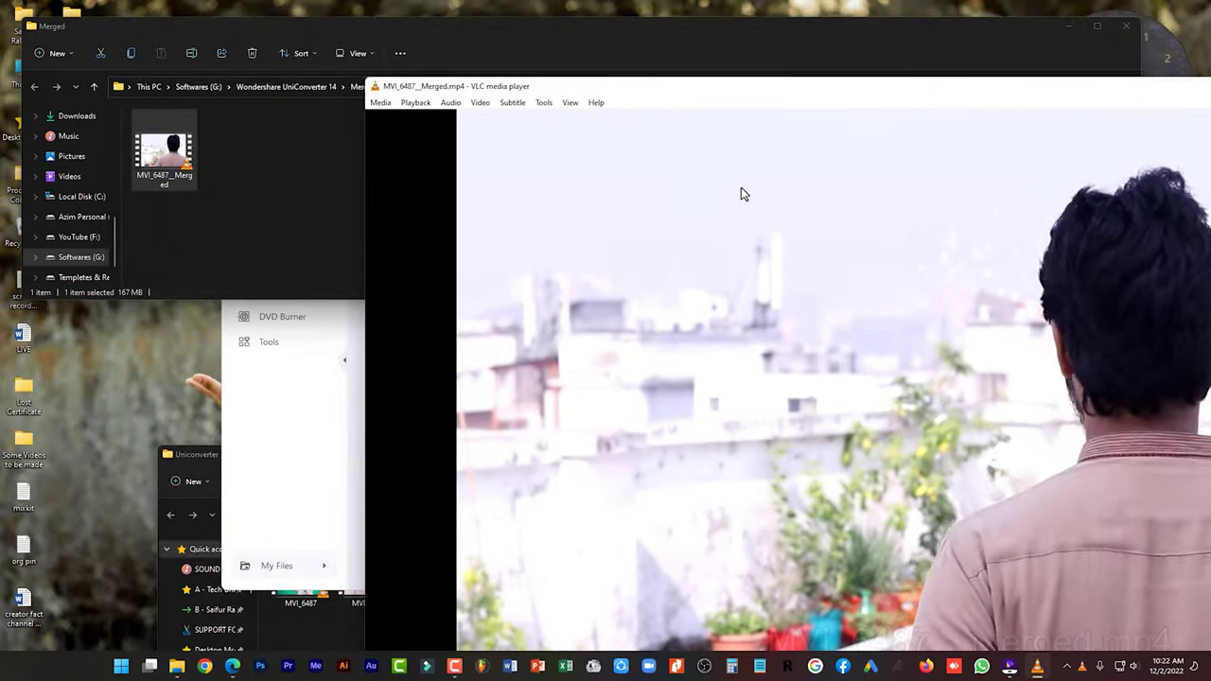
Close the VLC player and the Merged folder window.
{"action": "left_click_drag", "start_coordinate": [1140, 91], "coordinate": [797, 89]}
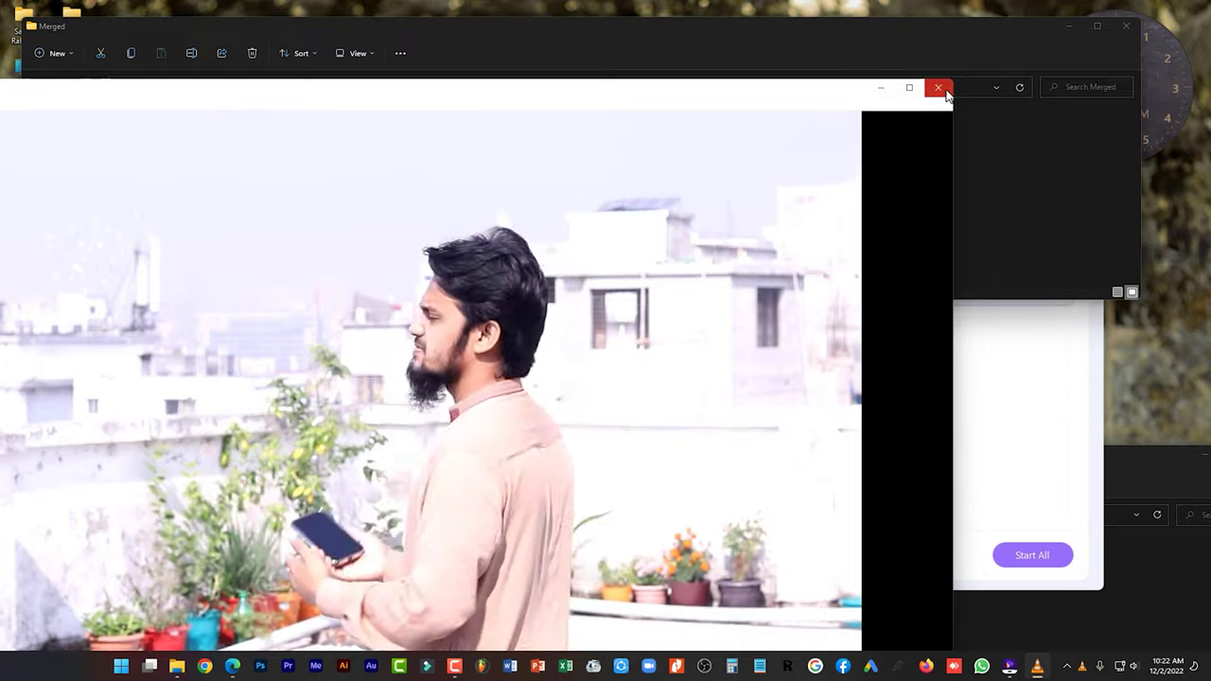
{"action": "left_click", "coordinate": [938, 86]}
{"action": "left_click", "coordinate": [1126, 25]}
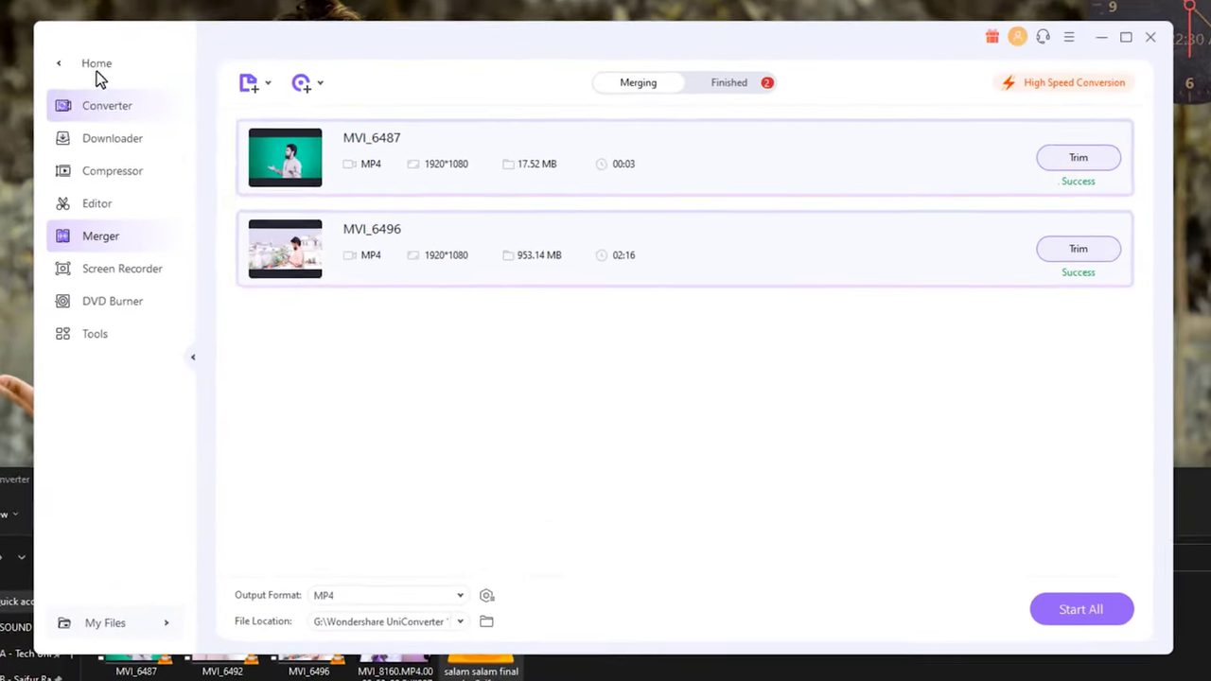
Return Home and open the Screen Recorder's full-screen capture panel.
{"action": "left_click", "coordinate": [261, 133]}
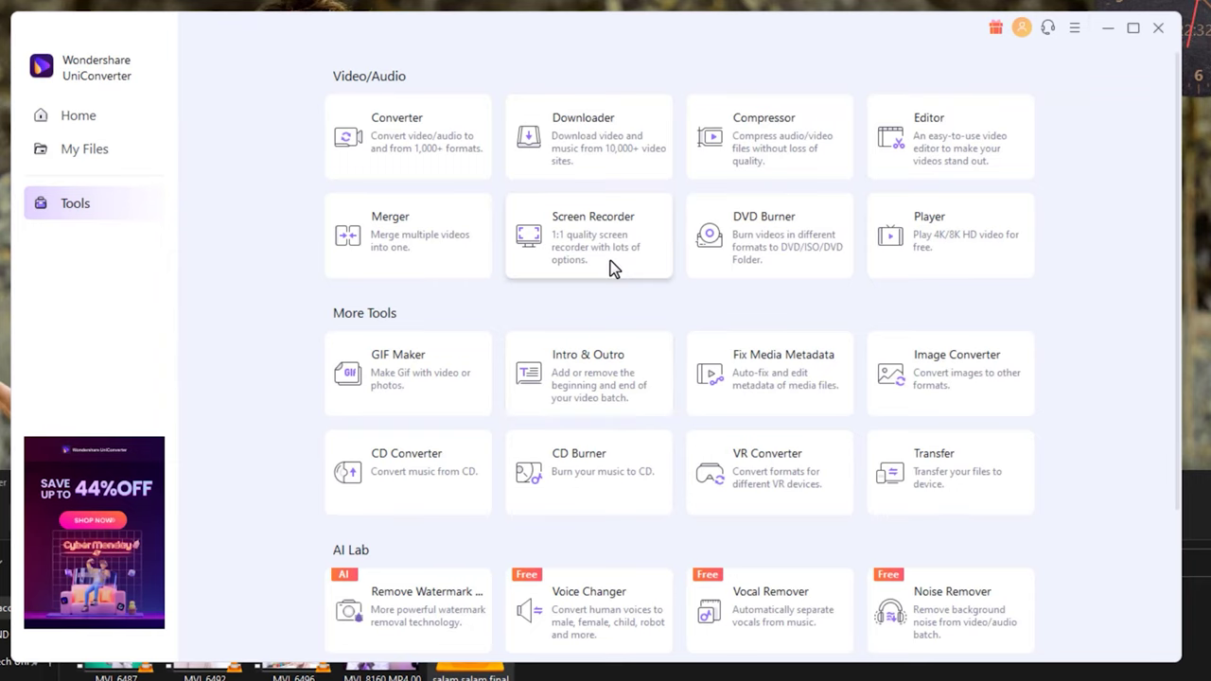
{"action": "left_click", "coordinate": [580, 237]}
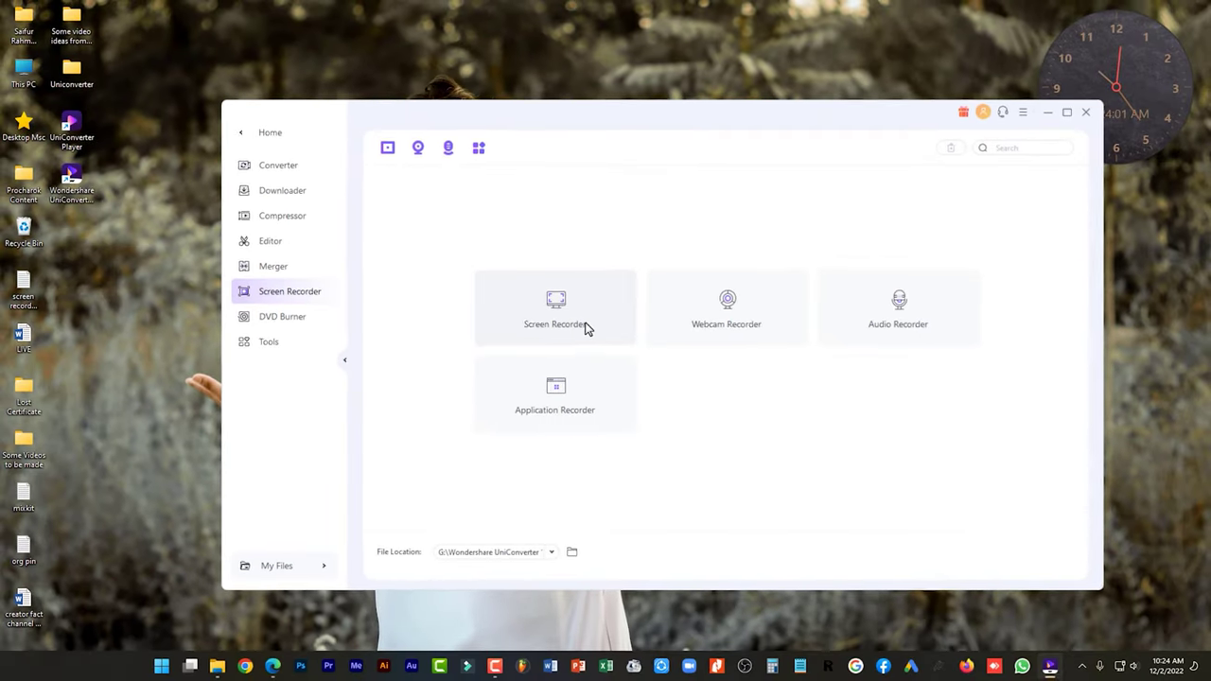
{"action": "left_click", "coordinate": [496, 313]}
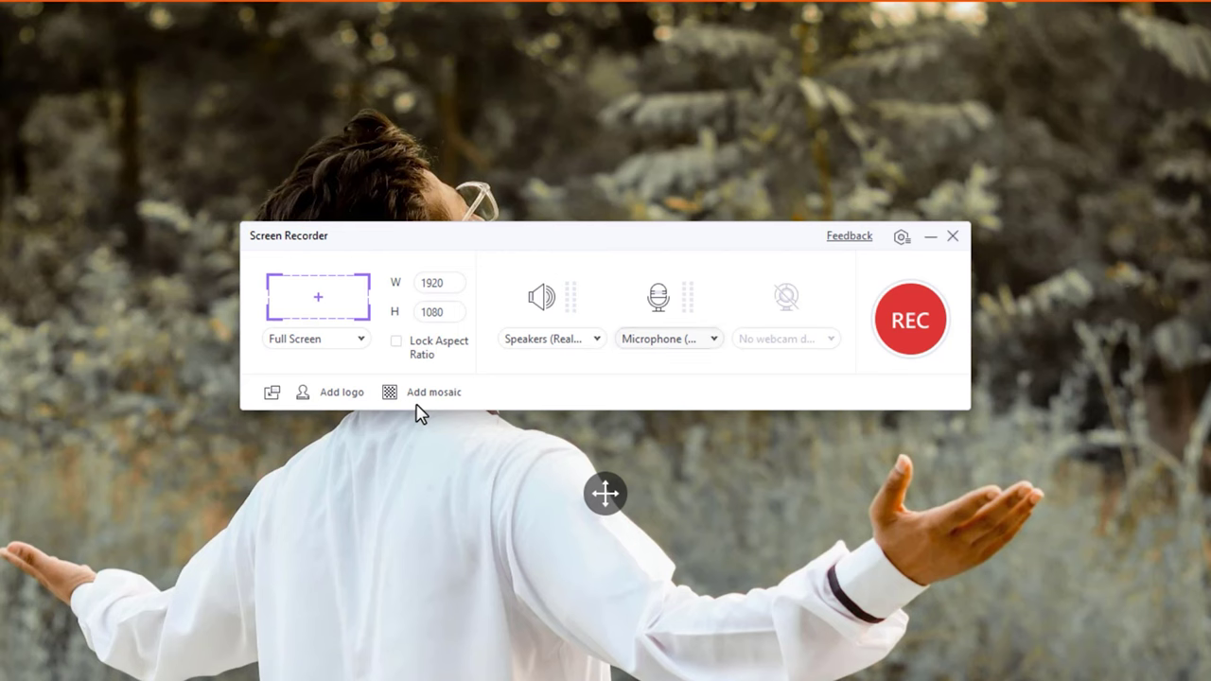
Try a Custom capture region, resizing it from its top-left and bottom-right corners.
{"action": "left_click", "coordinate": [336, 344]}
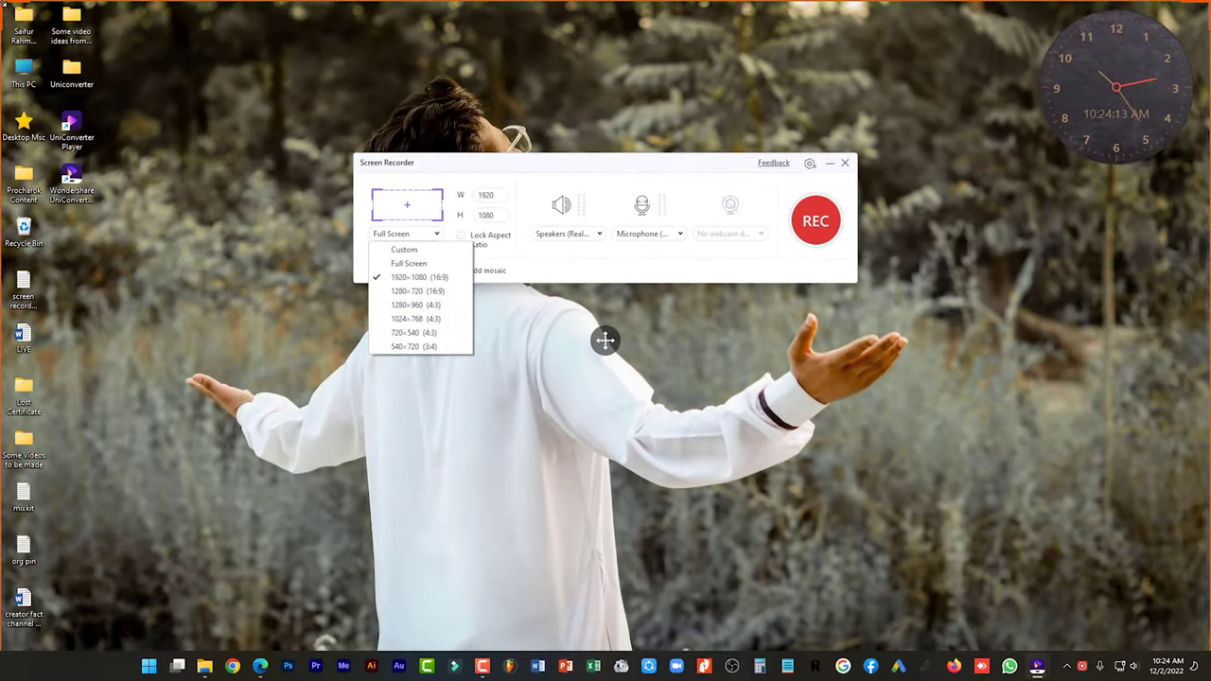
{"action": "left_click", "coordinate": [313, 362]}
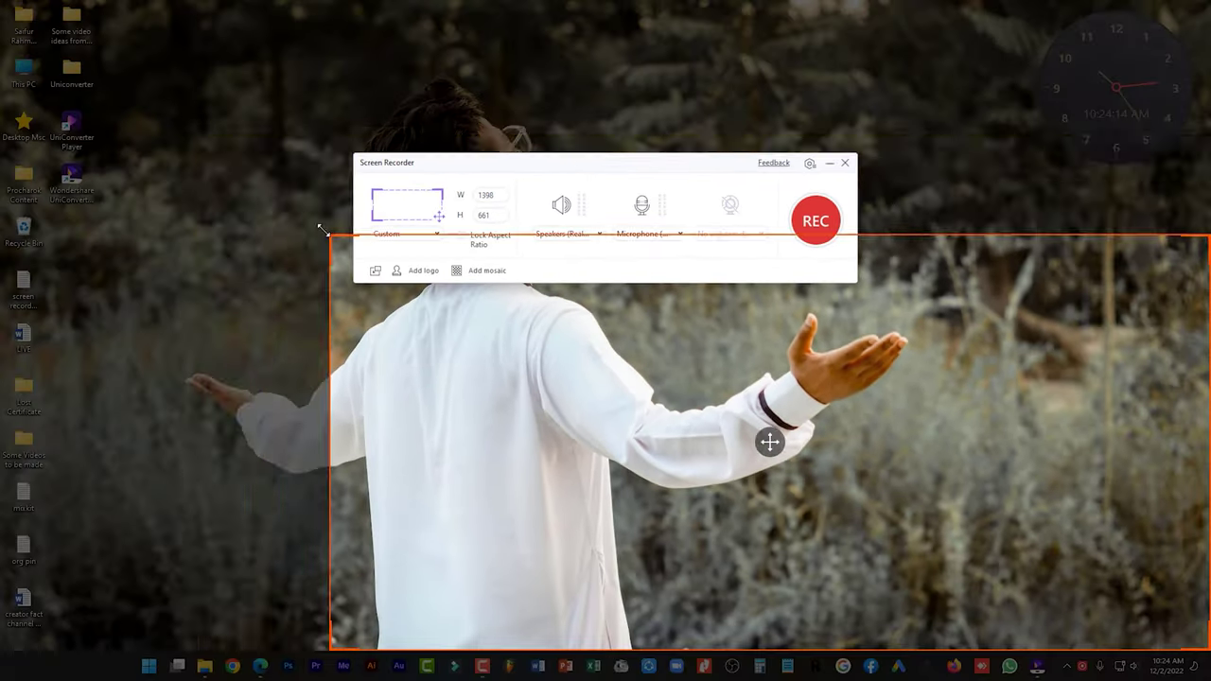
{"action": "left_click_drag", "start_coordinate": [323, 230], "coordinate": [187, 114]}
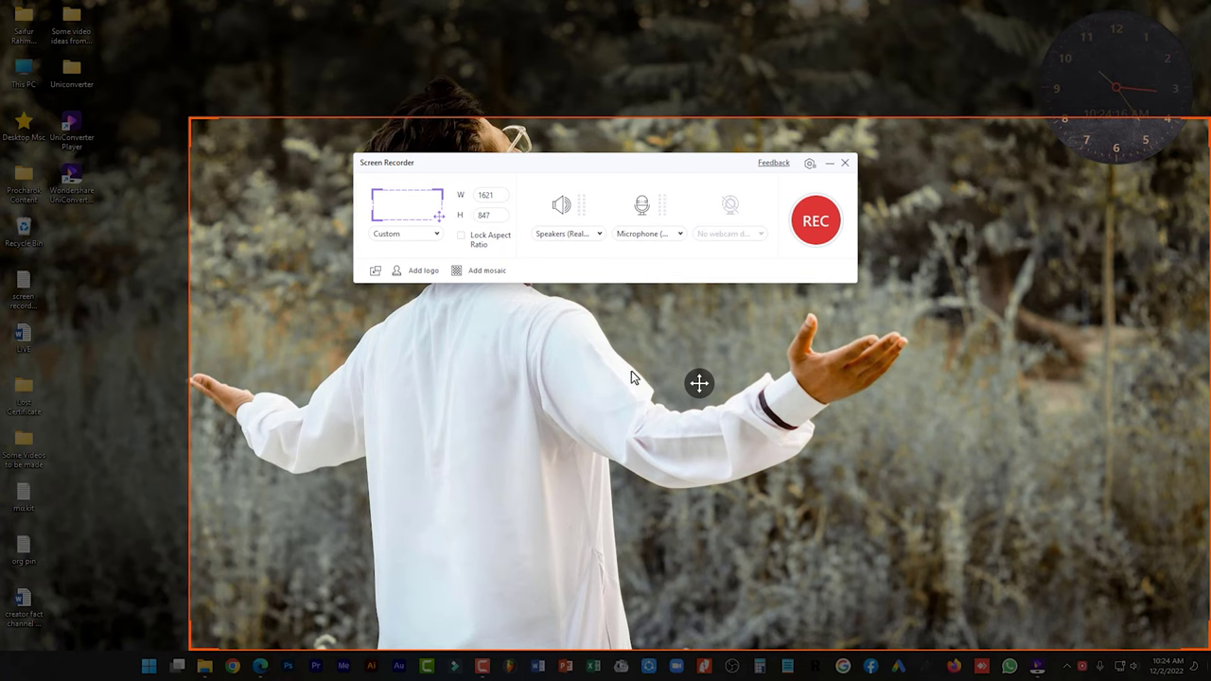
{"action": "left_click_drag", "start_coordinate": [1206, 645], "coordinate": [945, 481]}
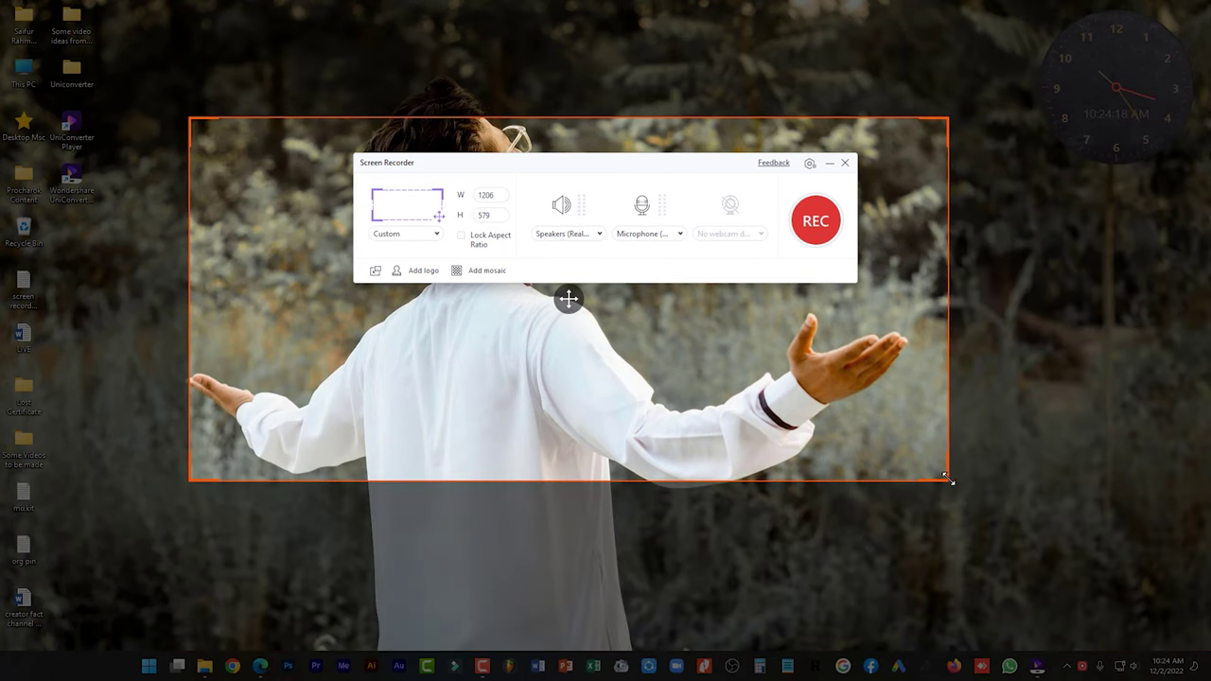
Switch the capture size to Full Screen 1920×1080 and start recording.
{"action": "left_click", "coordinate": [433, 236]}
{"action": "left_click", "coordinate": [410, 263]}
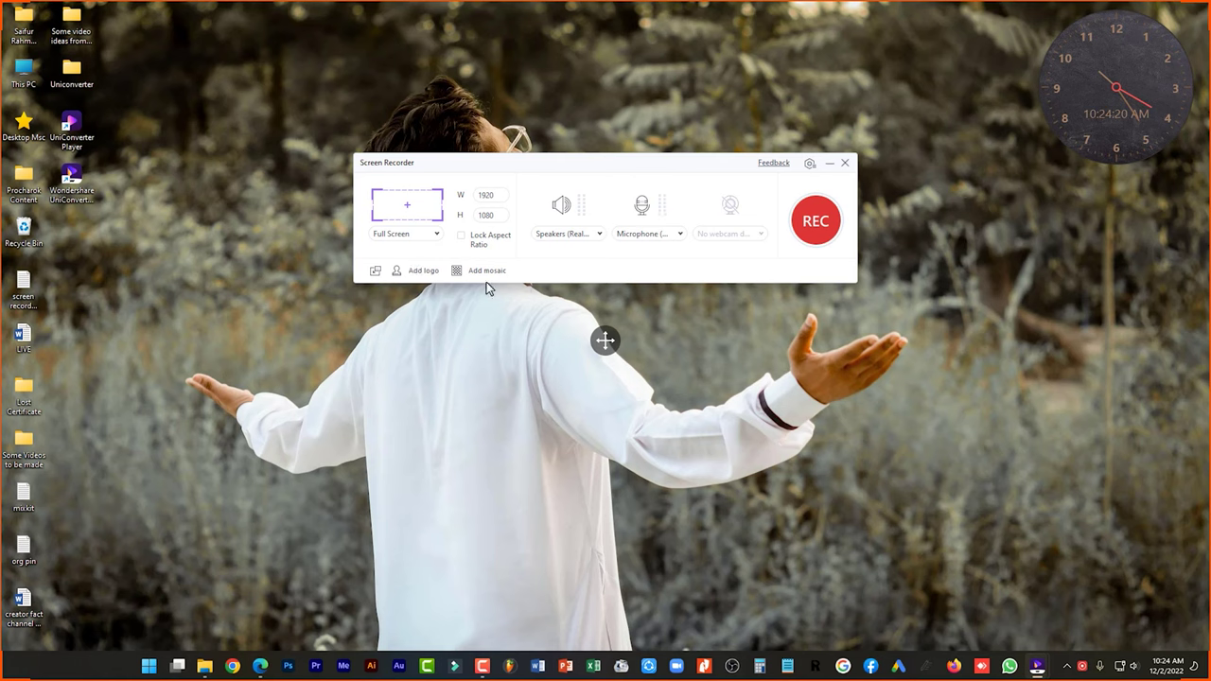
{"action": "left_click", "coordinate": [817, 227]}
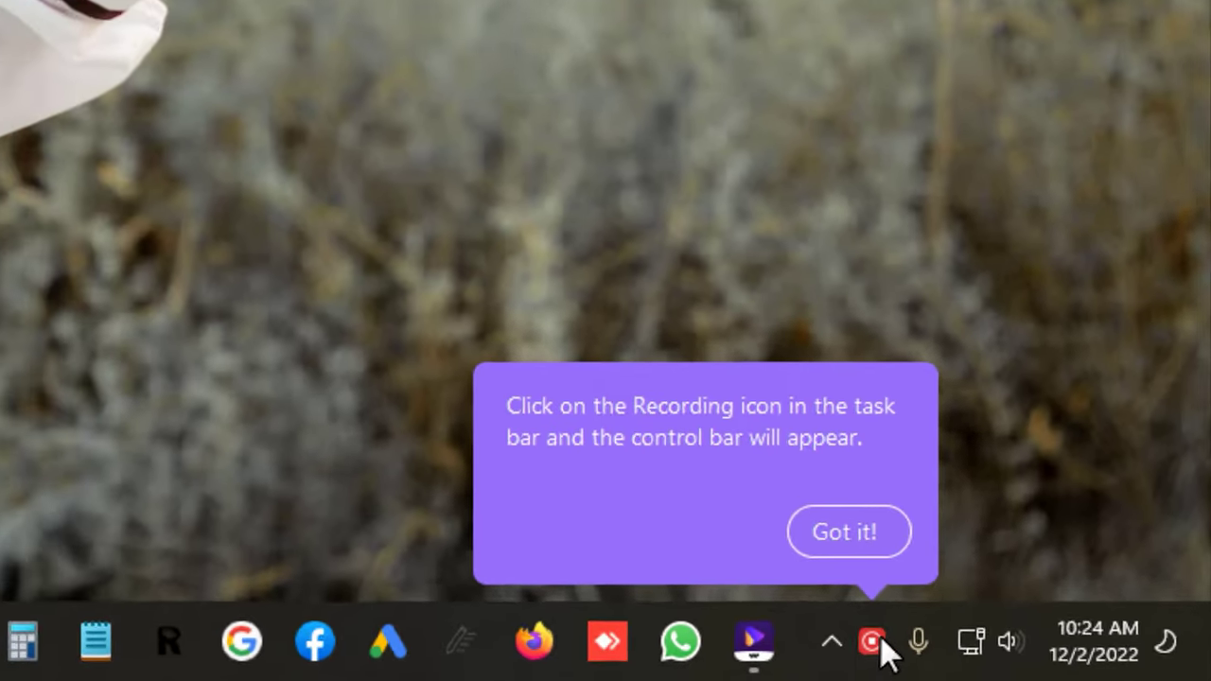
Stop the recording, check the 2.78 MB file in the Recorded folder, and return Home.
{"action": "left_click", "coordinate": [881, 638]}
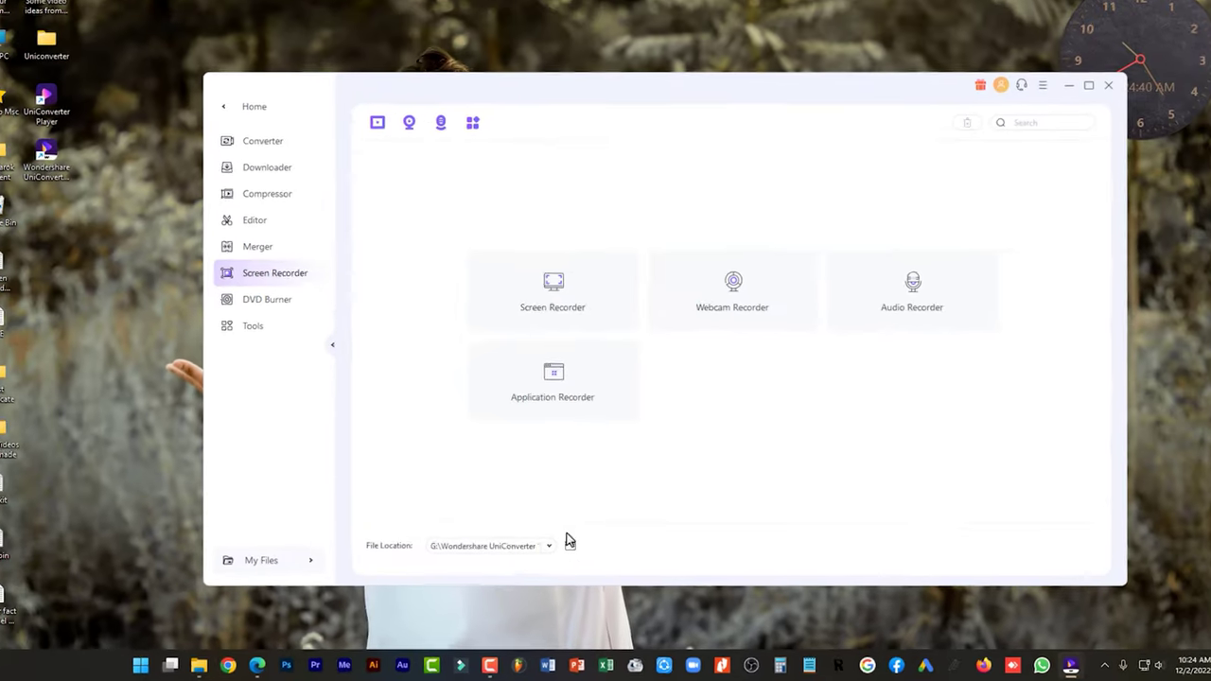
{"action": "left_click", "coordinate": [538, 427]}
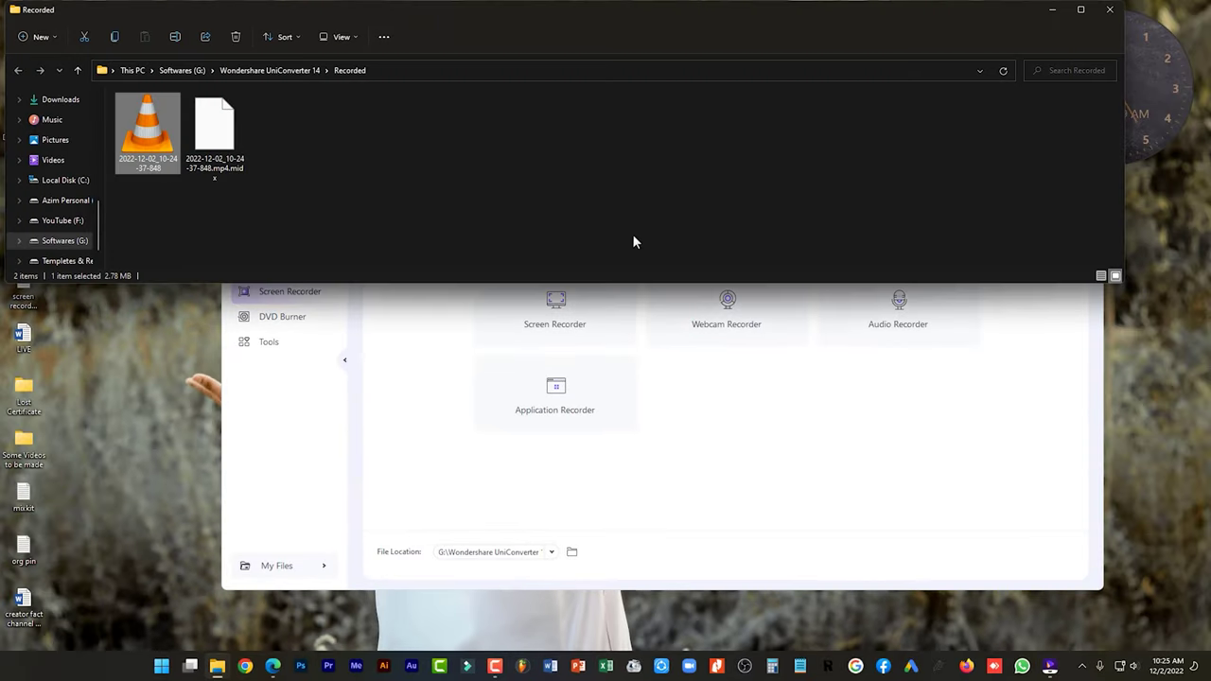
{"action": "left_click", "coordinate": [1110, 12]}
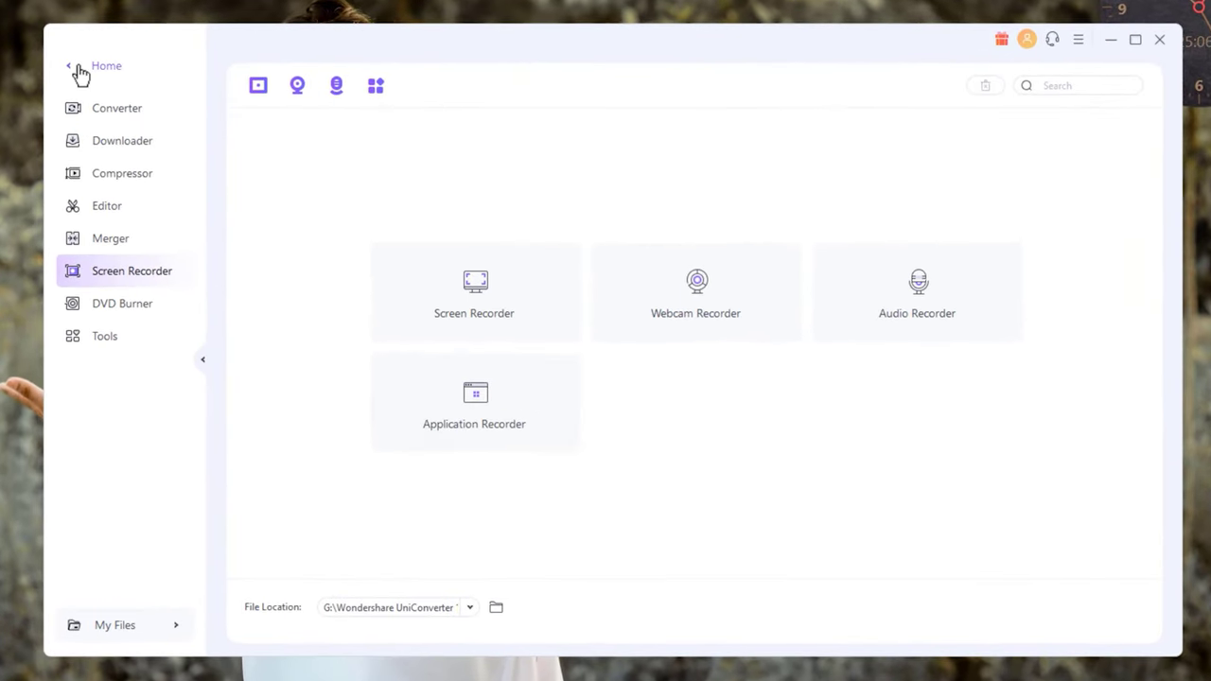
{"action": "left_click", "coordinate": [80, 74]}
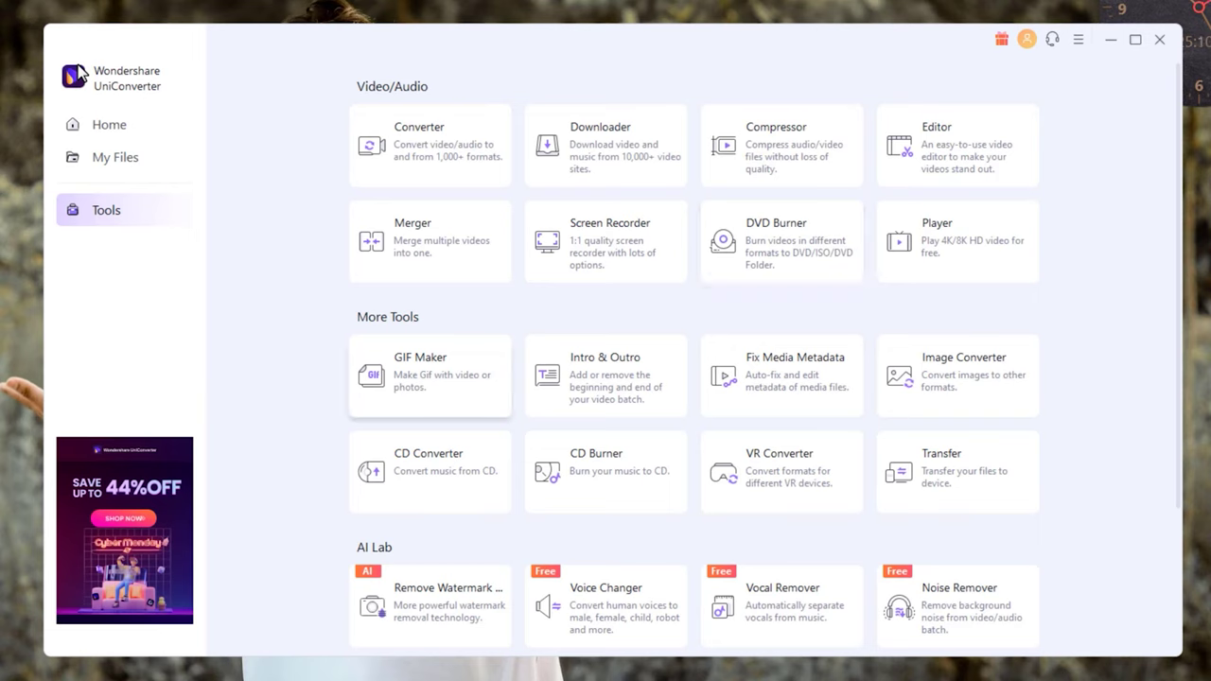
Open the GIF Maker and add the MVI_6492 clip.
{"action": "left_click", "coordinate": [444, 393]}
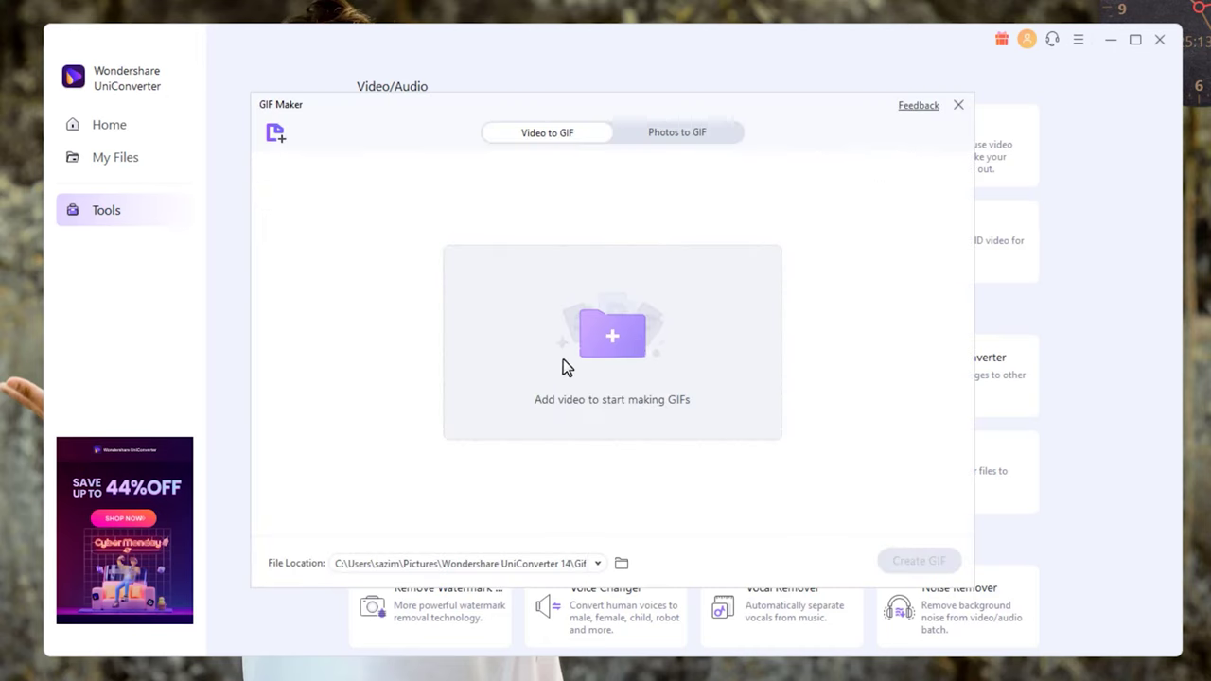
{"action": "left_click", "coordinate": [635, 339]}
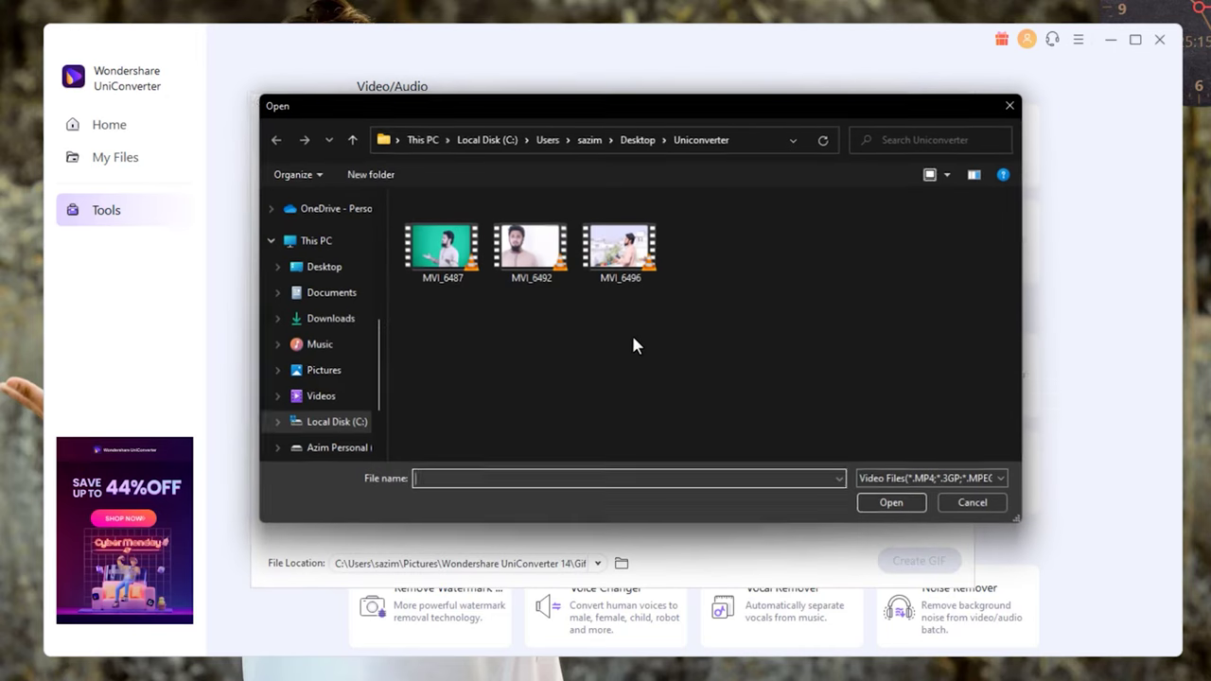
{"action": "left_click", "coordinate": [557, 268]}
{"action": "left_click", "coordinate": [898, 505]}
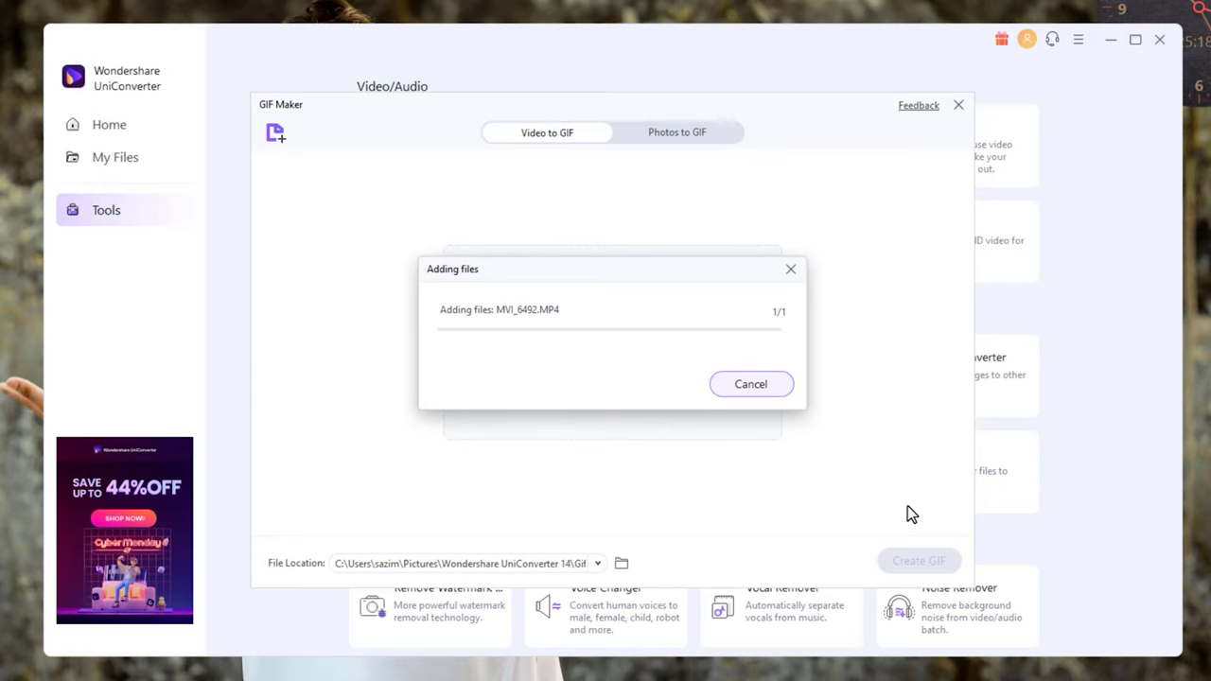
Trim the GIF to 00:06.594–00:09.298, preview the section, and start creating it.
{"action": "left_click", "coordinate": [273, 451]}
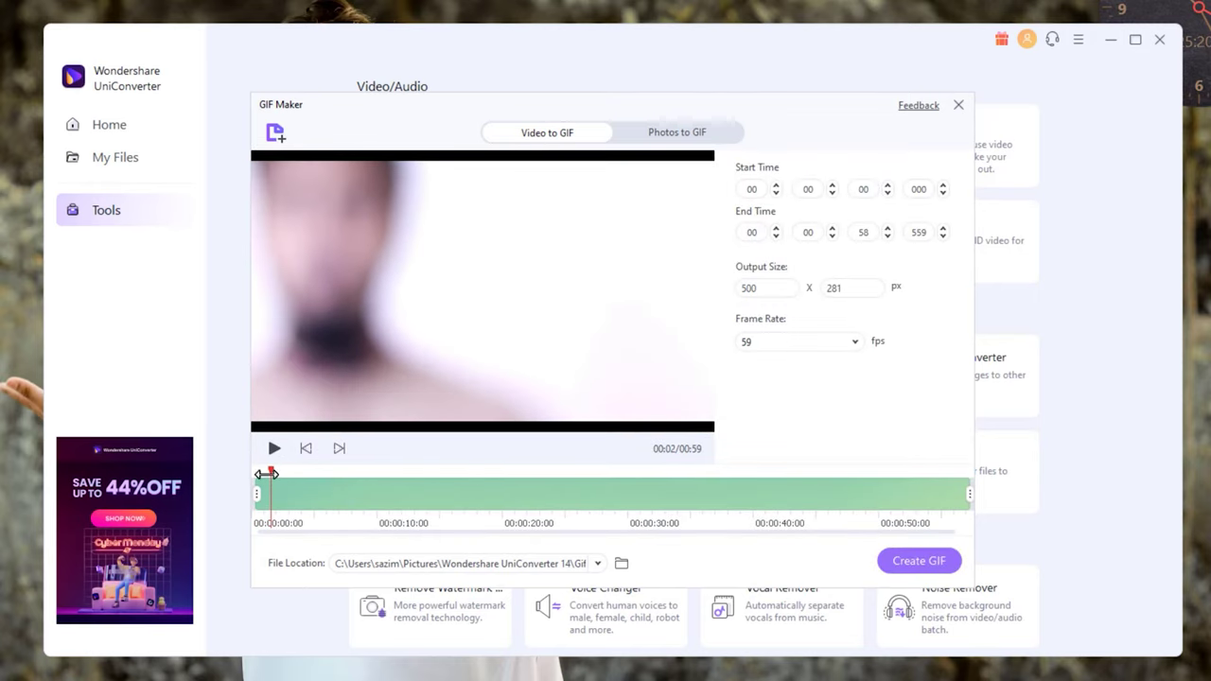
{"action": "left_click_drag", "start_coordinate": [257, 494], "coordinate": [341, 511]}
{"action": "left_click_drag", "start_coordinate": [969, 494], "coordinate": [361, 511]}
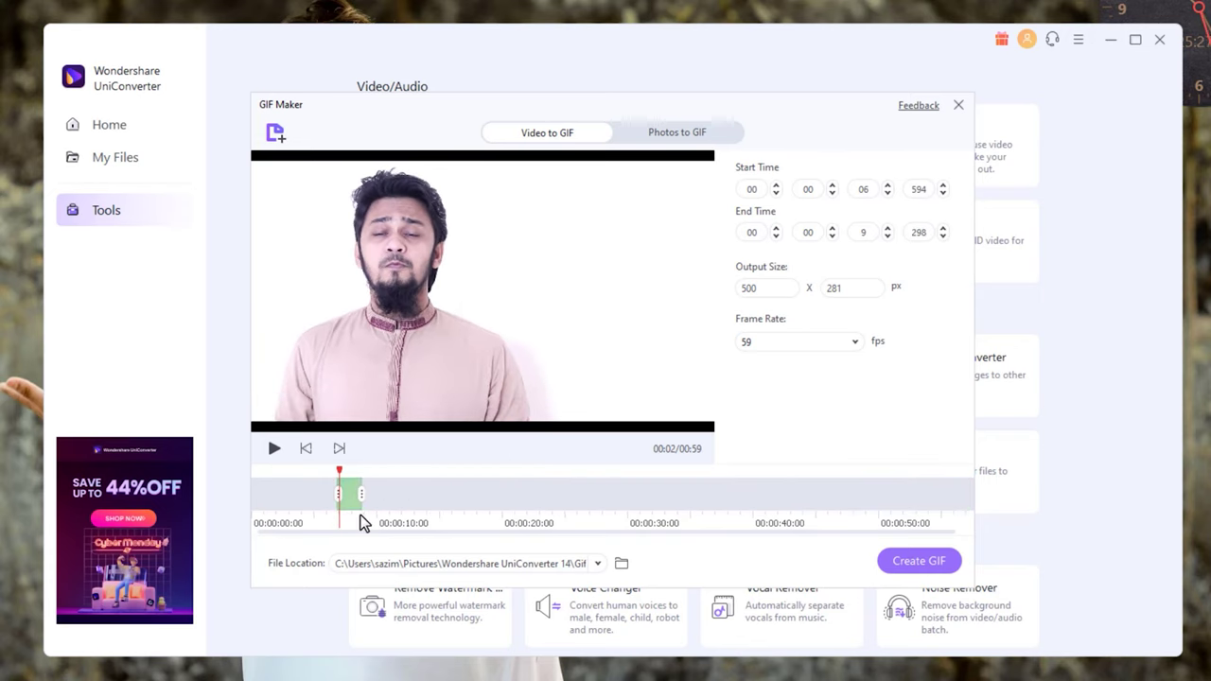
{"action": "left_click", "coordinate": [273, 450]}
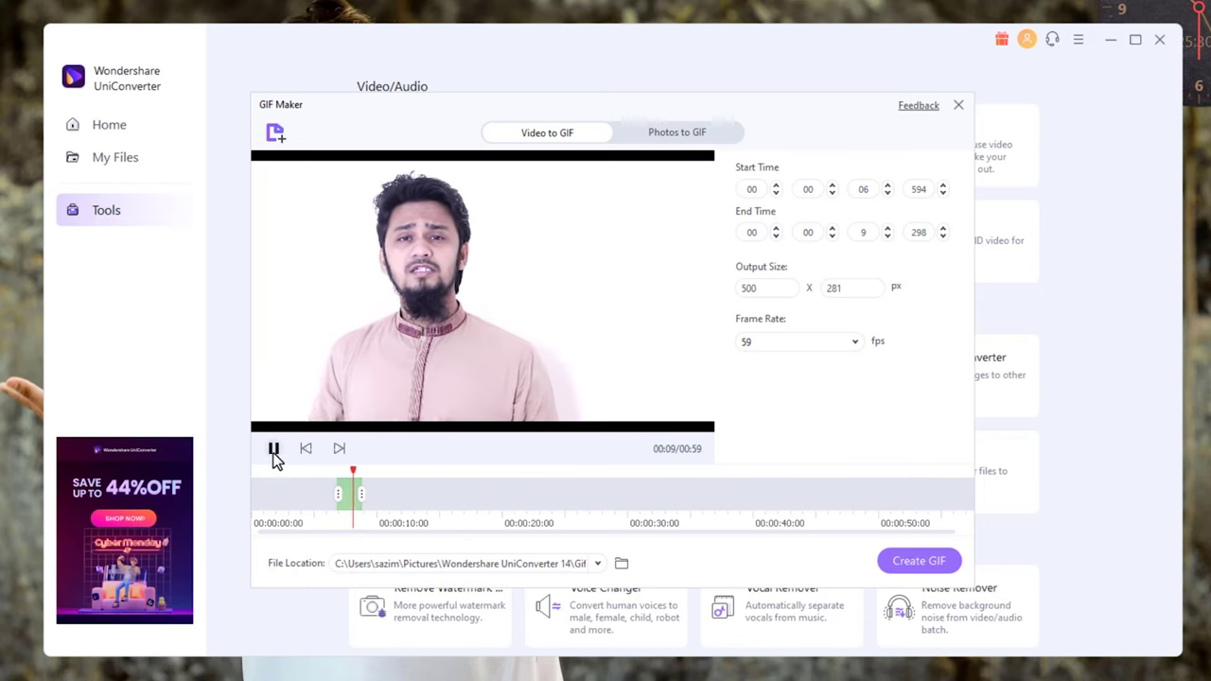
{"action": "left_click", "coordinate": [273, 449]}
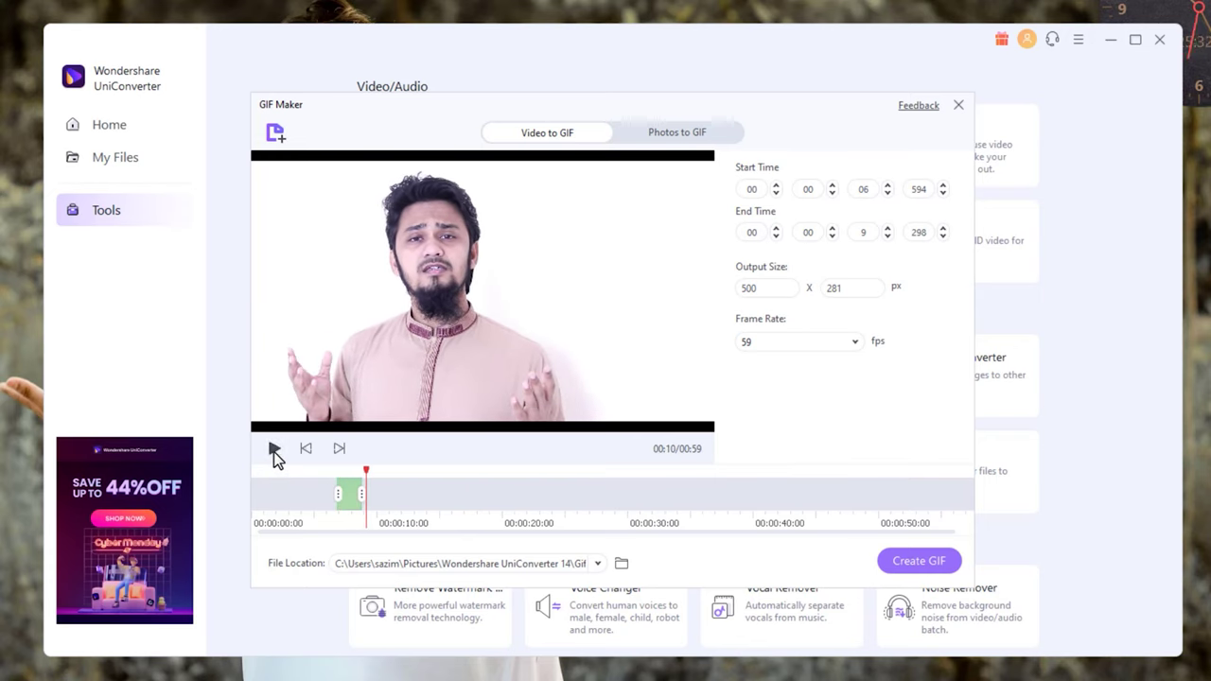
{"action": "left_click", "coordinate": [918, 562]}
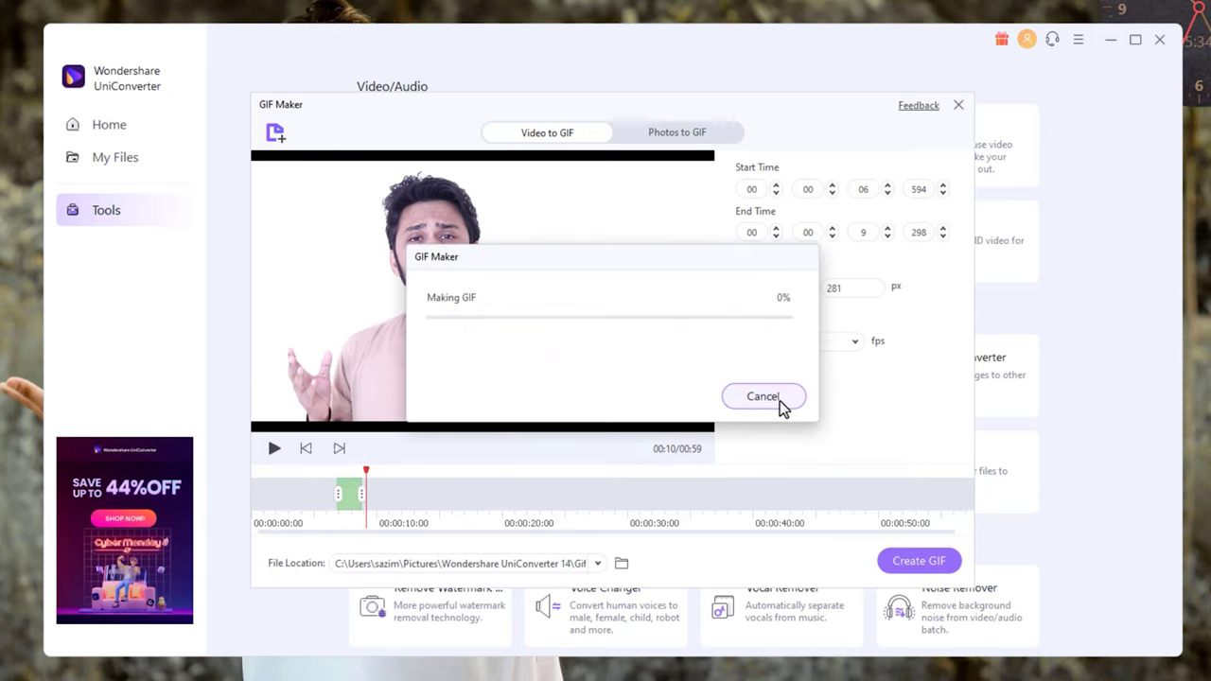